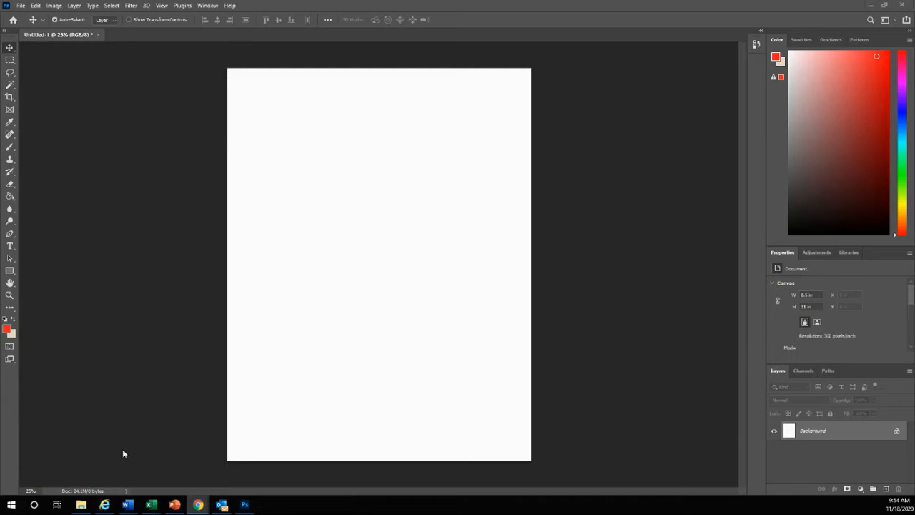
Place boardwalk.jpg from the Pictures folder into the blank document and position it along the page's lower edge.
click(82, 505)
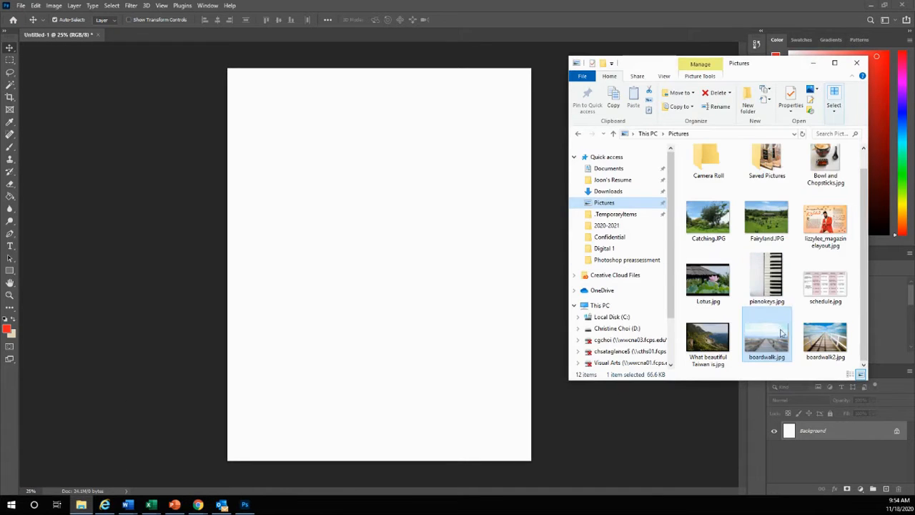
drag(770, 338, 421, 341)
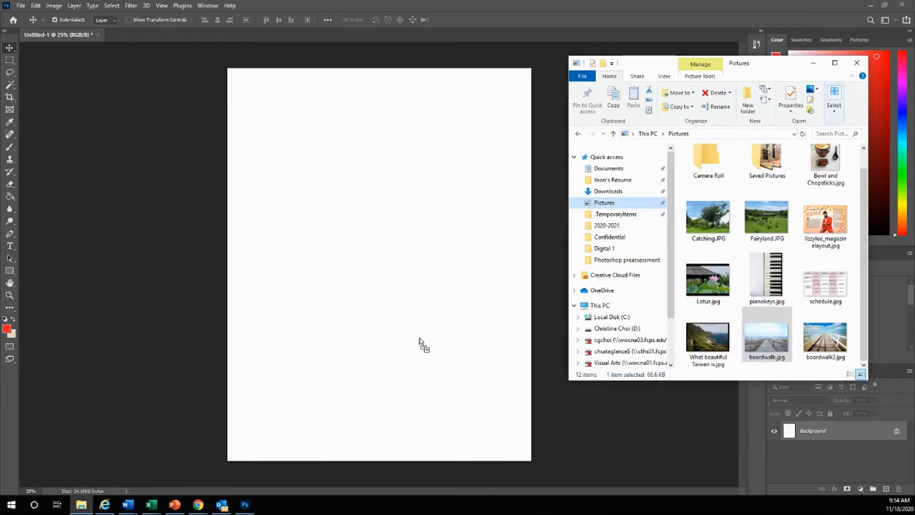
drag(766, 341, 457, 351)
drag(415, 302, 415, 399)
click(662, 431)
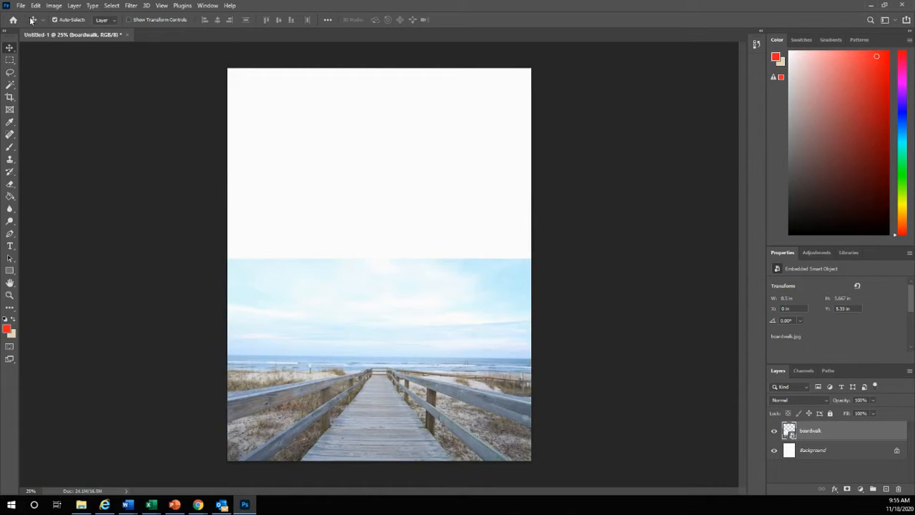
Rasterize the boardwalk smart object layer.
click(73, 6)
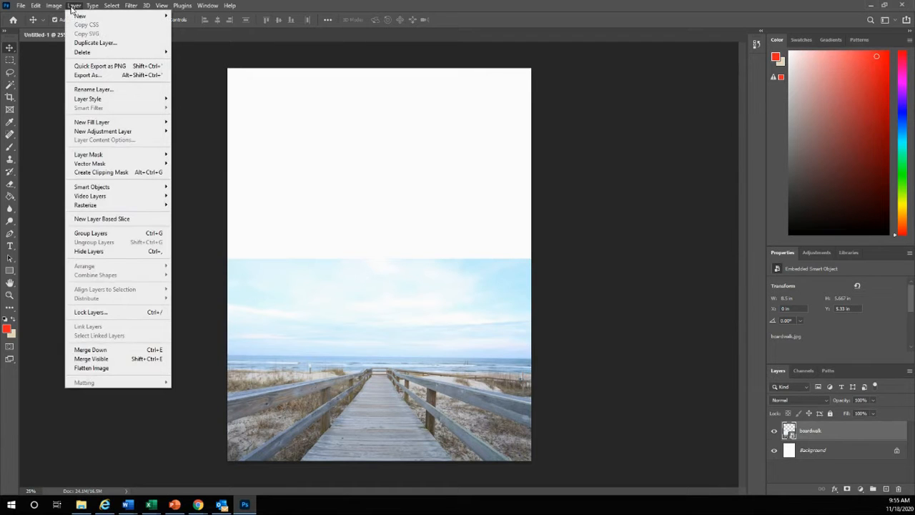
mouse_move(87, 206)
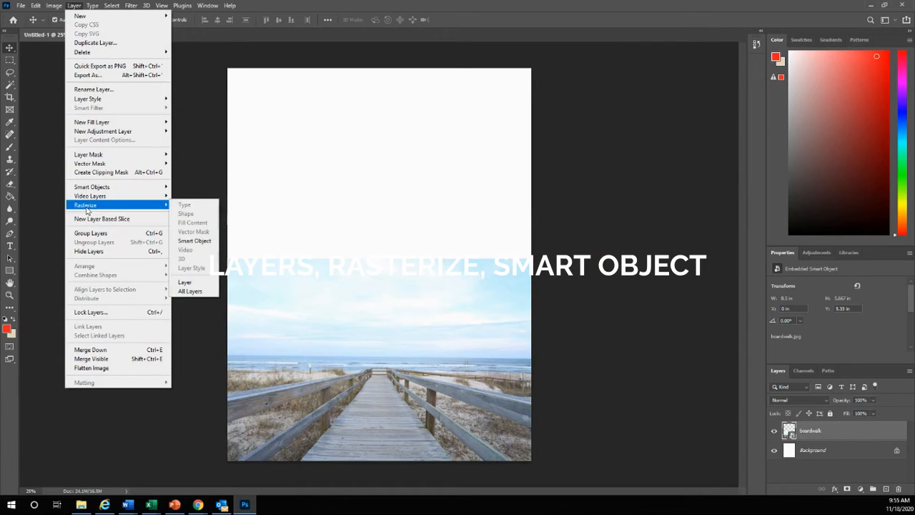
click(209, 244)
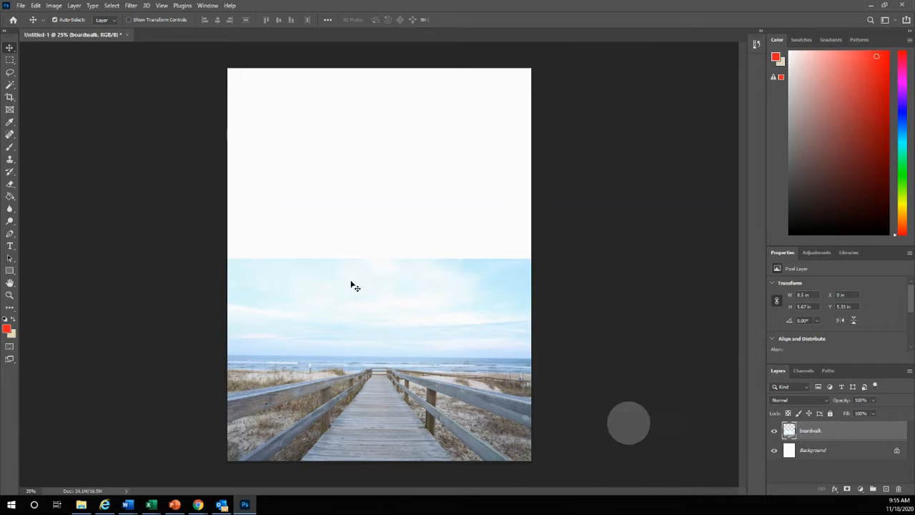
Scale the boardwalk image proportionally to about 143% and center the walkway horizontally on the page.
key(ctrl+t)
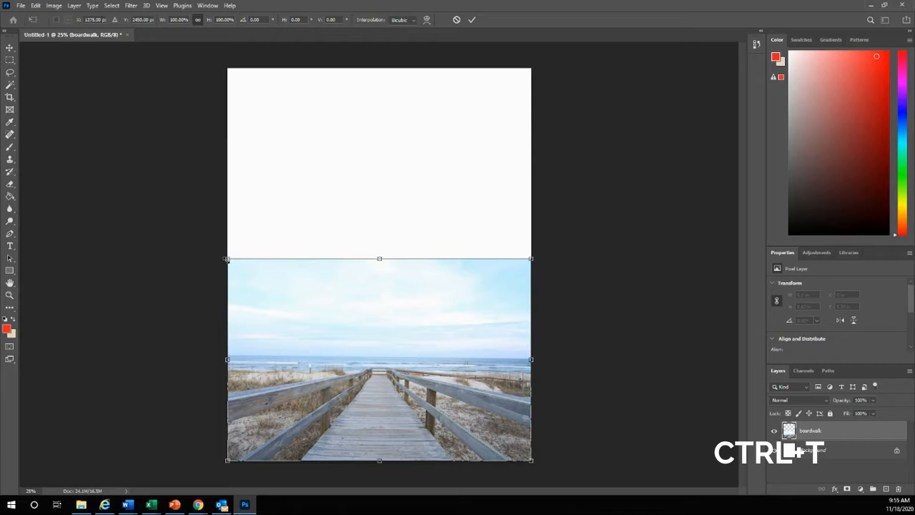
drag(227, 259, 107, 172)
drag(352, 266, 404, 266)
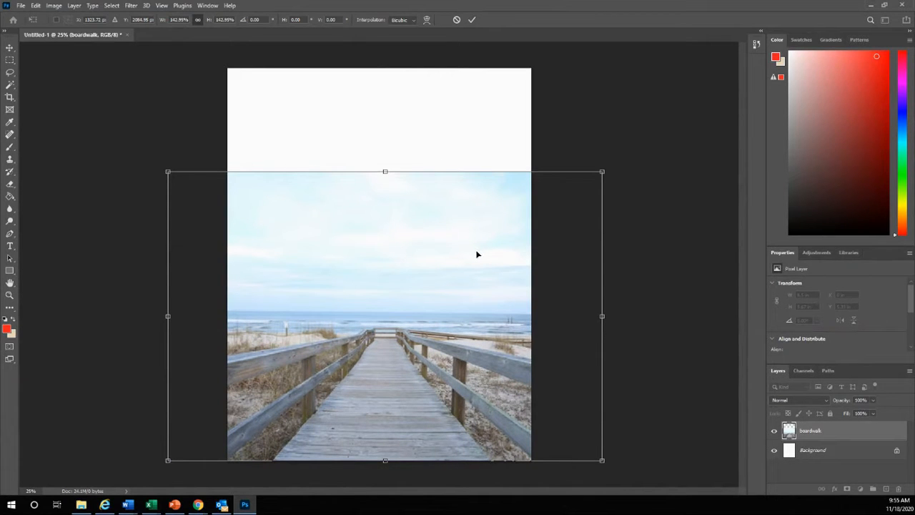
key(Return)
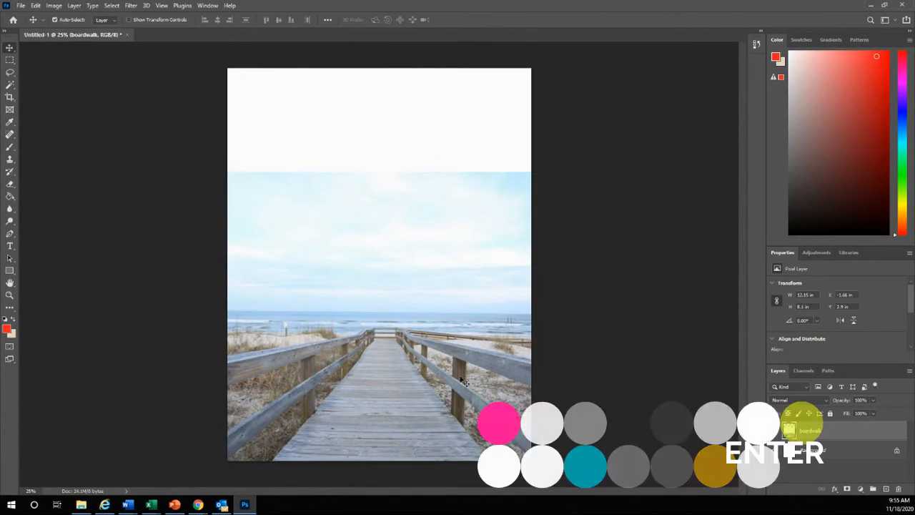
click(81, 504)
click(535, 300)
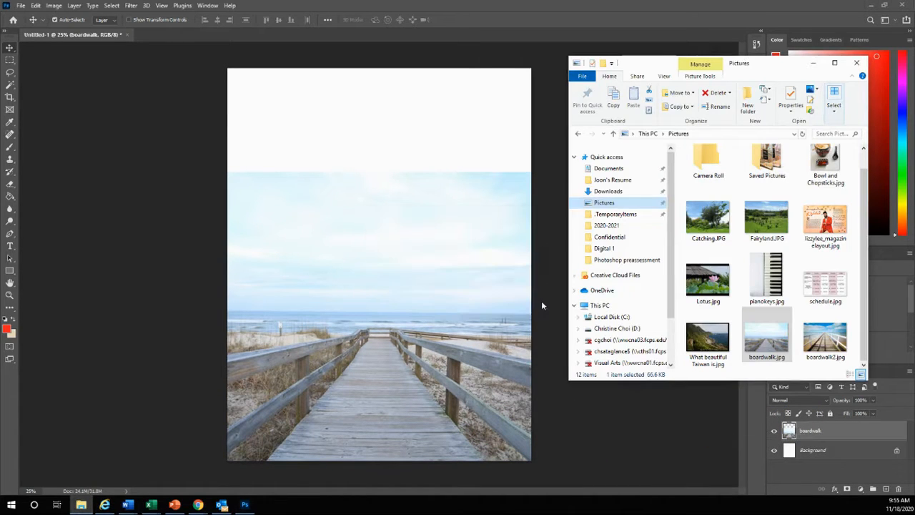
click(695, 410)
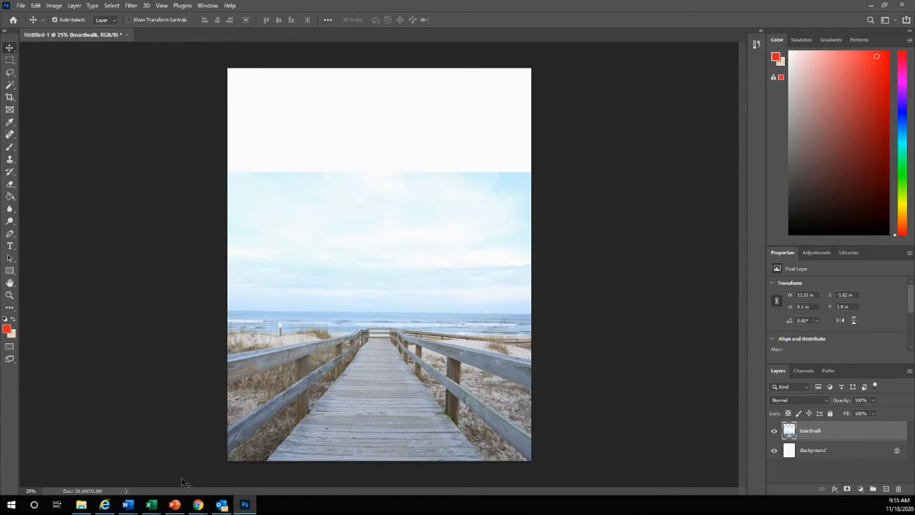
click(83, 505)
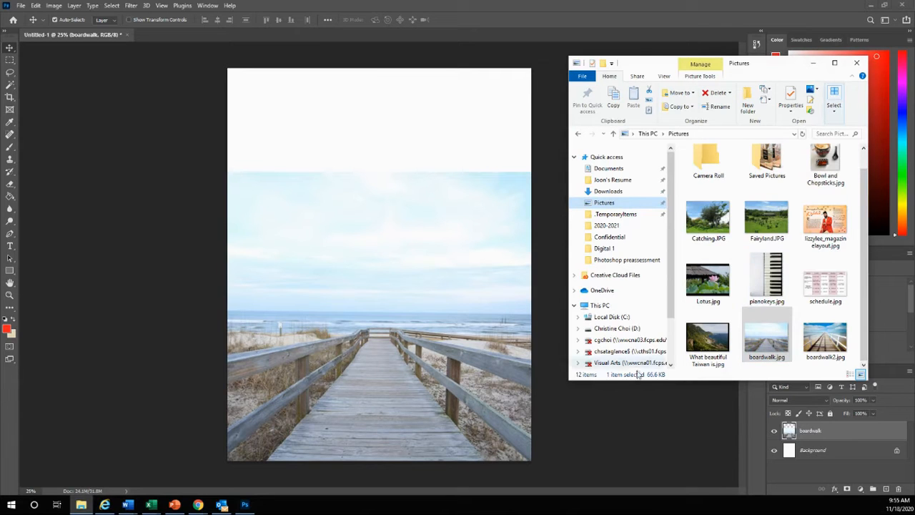
click(683, 412)
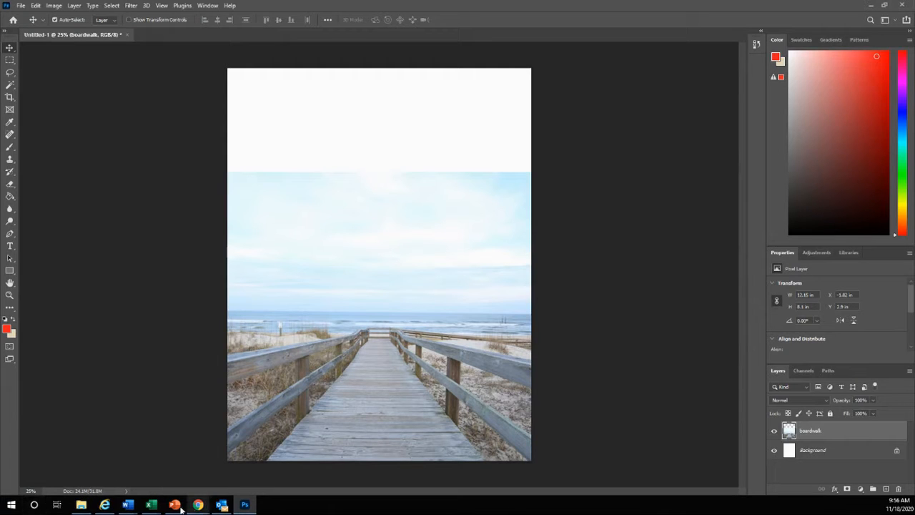
Place pianokeys.jpg from the Pictures folder onto the page above the boardwalk layer.
click(80, 503)
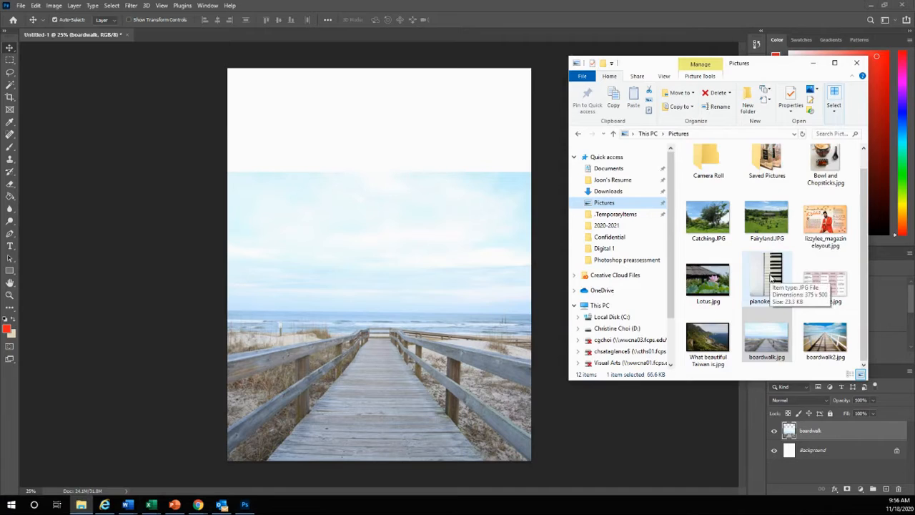
click(743, 281)
drag(743, 281, 347, 287)
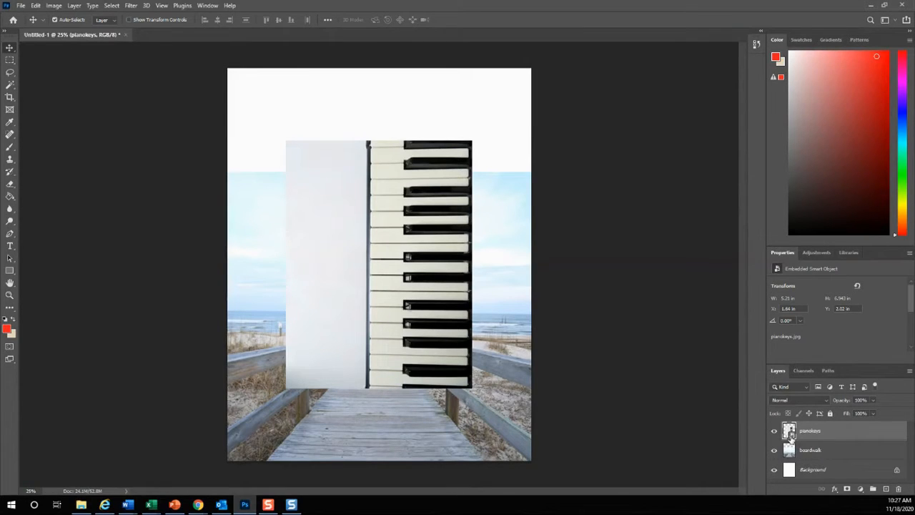
Rasterize the pianokeys smart object layer and nudge the image slightly upward.
click(74, 6)
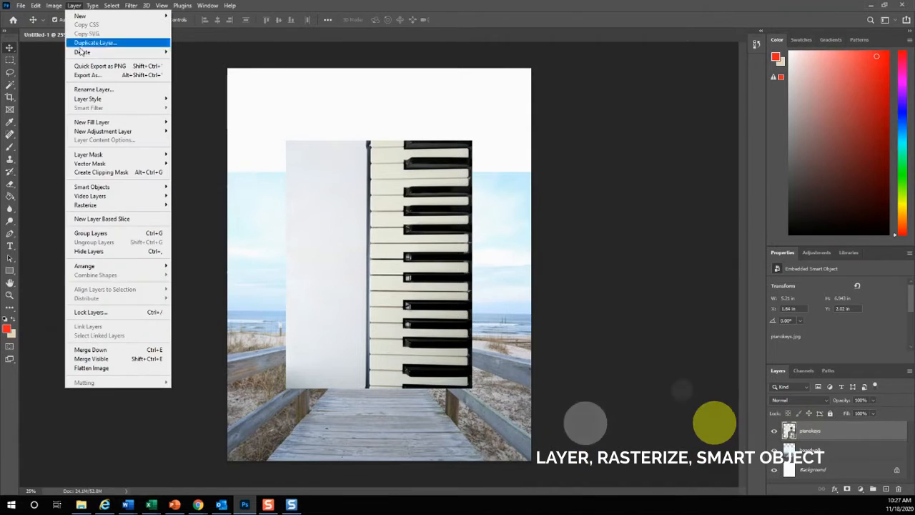
mouse_move(143, 205)
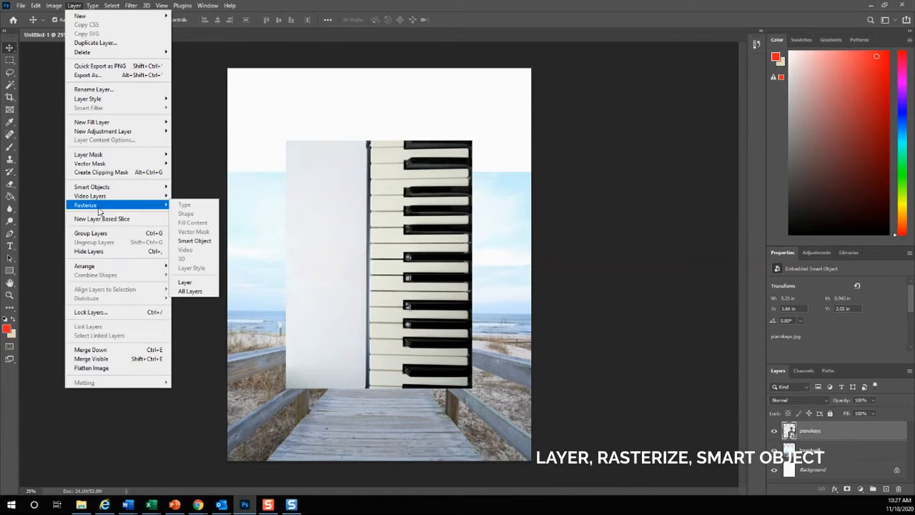
click(196, 241)
mouse_move(360, 246)
mouse_down()
mouse_move(378, 243)
mouse_move(374, 277)
mouse_move(361, 240)
mouse_up()
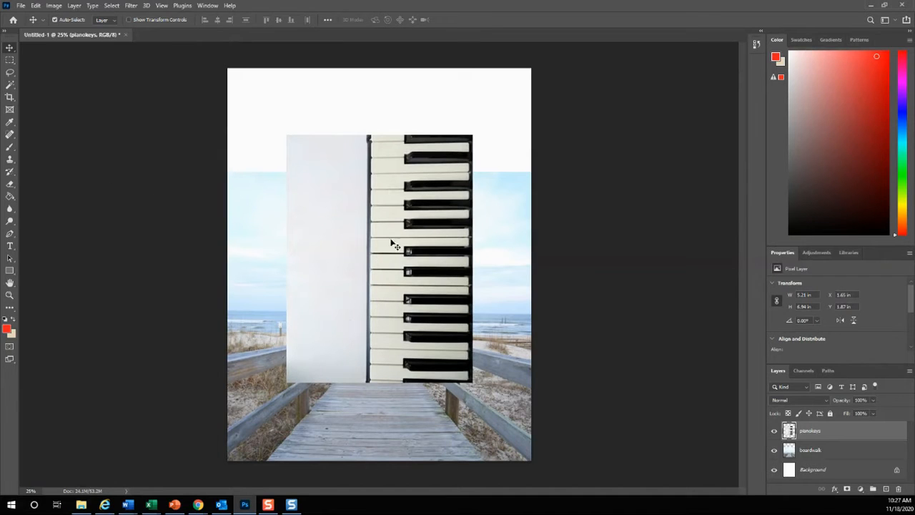
Remove the blank white area beside the piano keys using the Magic Wand, including its leftover bottom strip, and deselect.
click(10, 86)
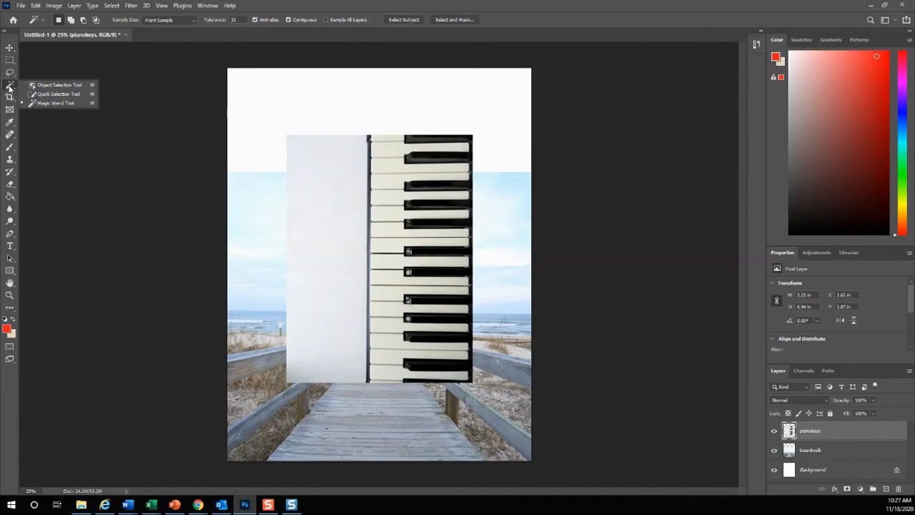
click(77, 104)
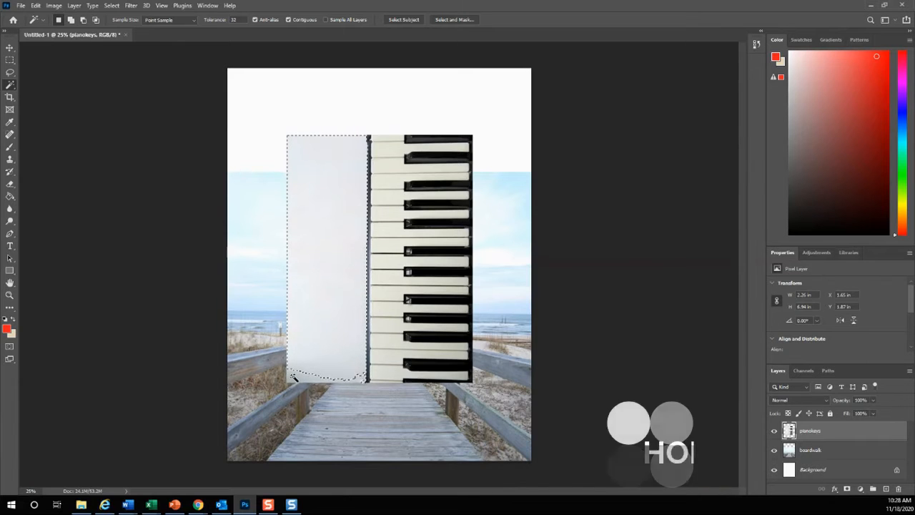
shift+click(293, 377)
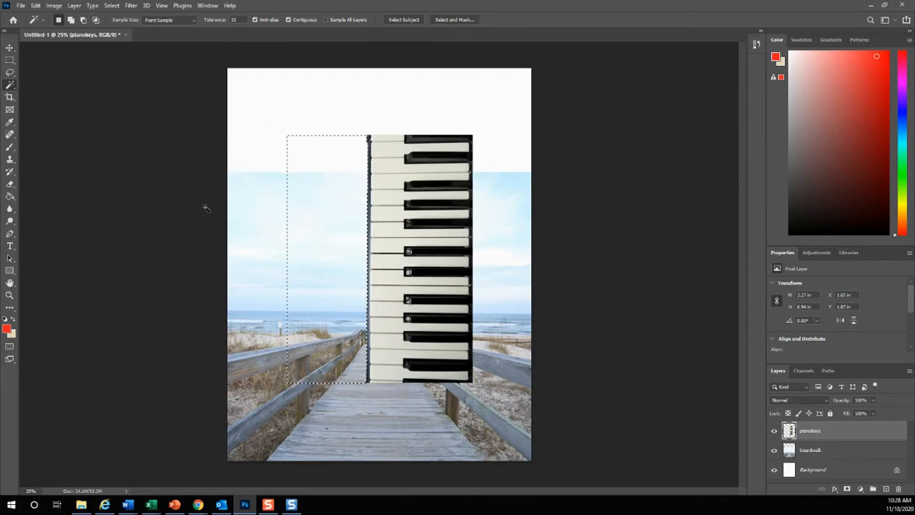
key(ctrl+d)
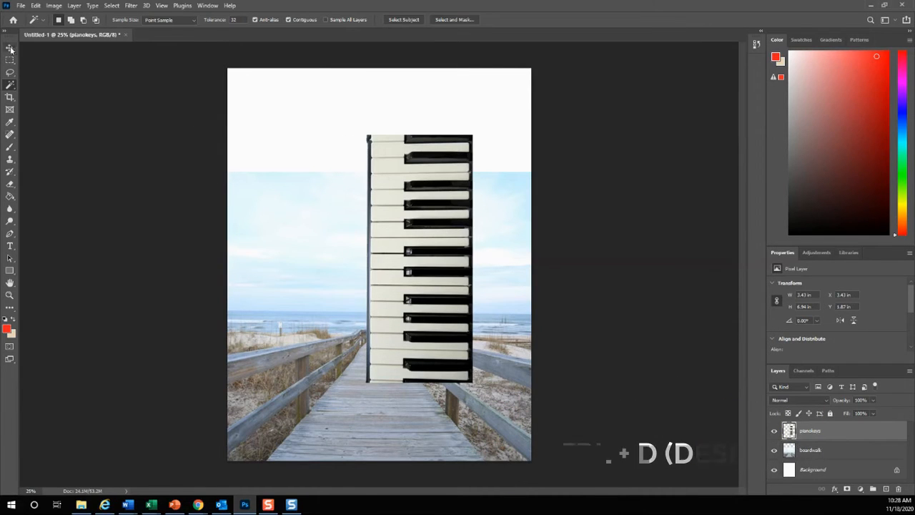
Move the piano keys over the boardwalk so their lower end meets the page's bottom edge.
key(v)
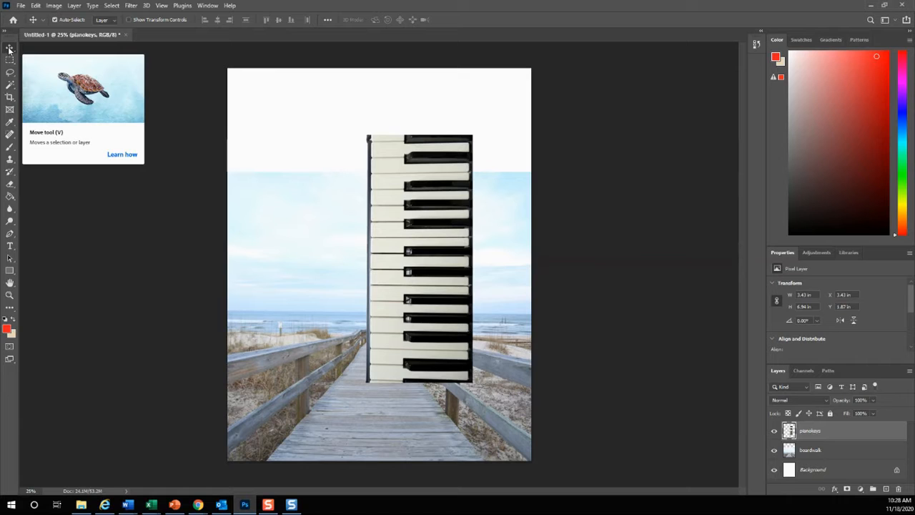
drag(437, 184, 477, 261)
drag(444, 320, 473, 313)
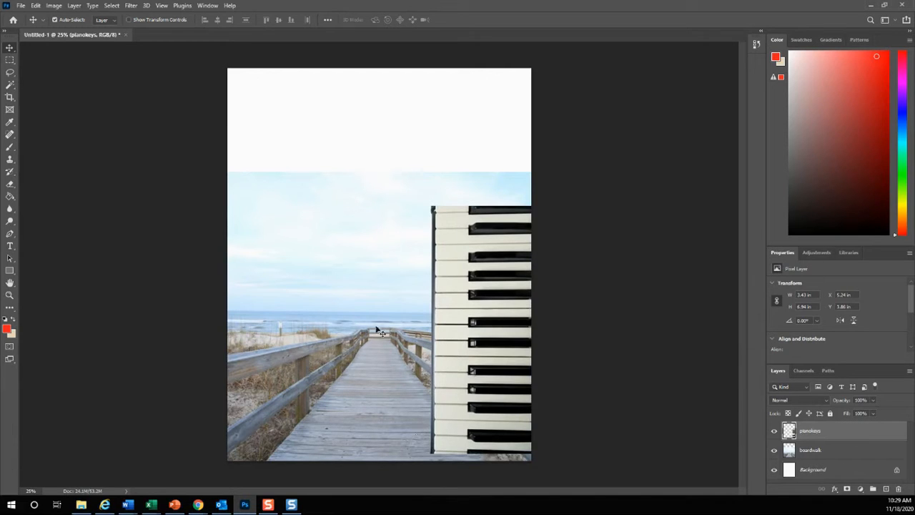
drag(493, 292, 391, 295)
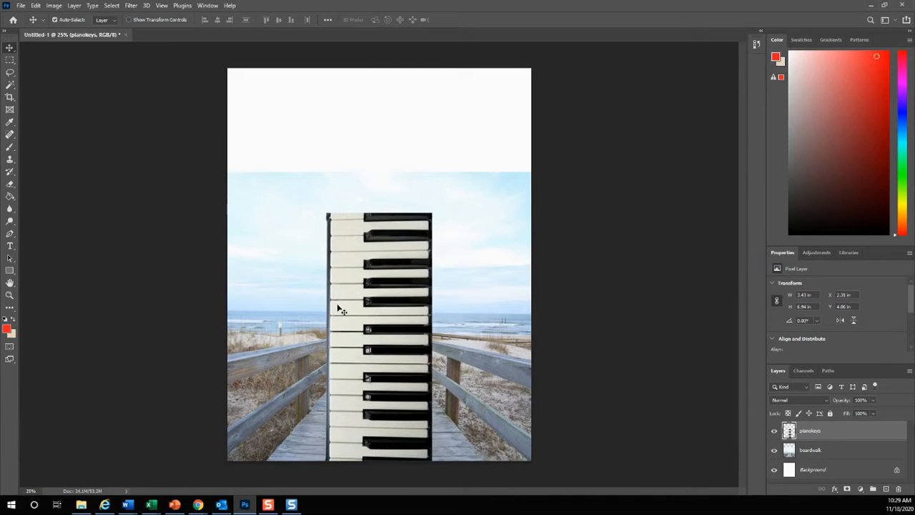
Free transform the piano keys to about 49% of their size and center them on the walkway.
key(ctrl+t)
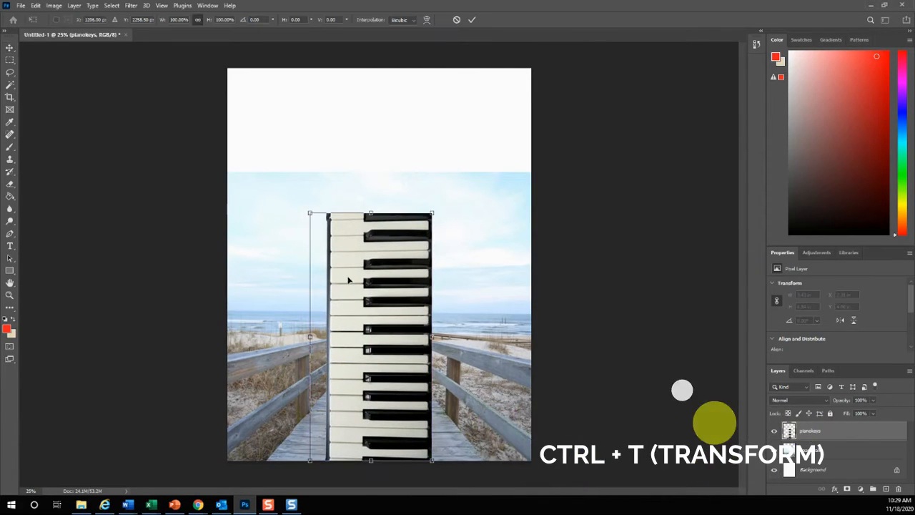
drag(370, 213, 371, 340)
drag(388, 384, 392, 378)
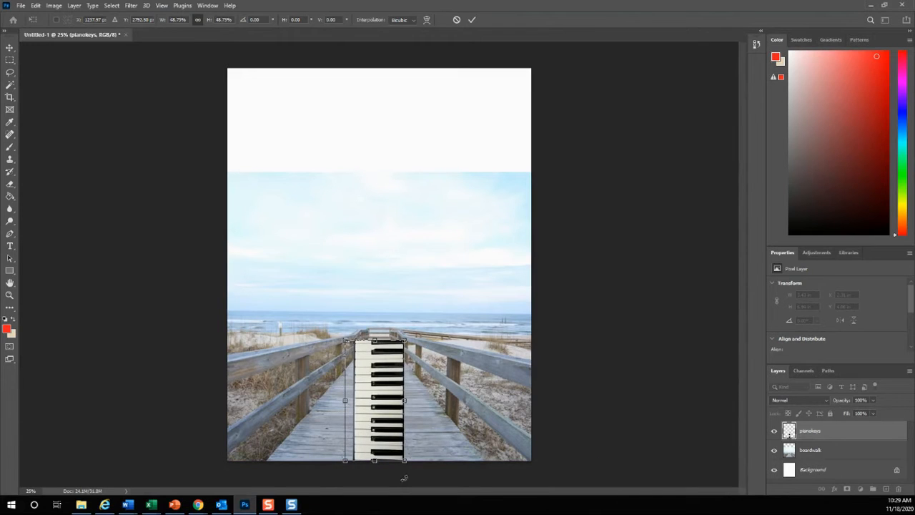
Skew the piano keys to match the boardwalk's perspective, narrowing the far end and widening the near end to the railings.
right_click(372, 384)
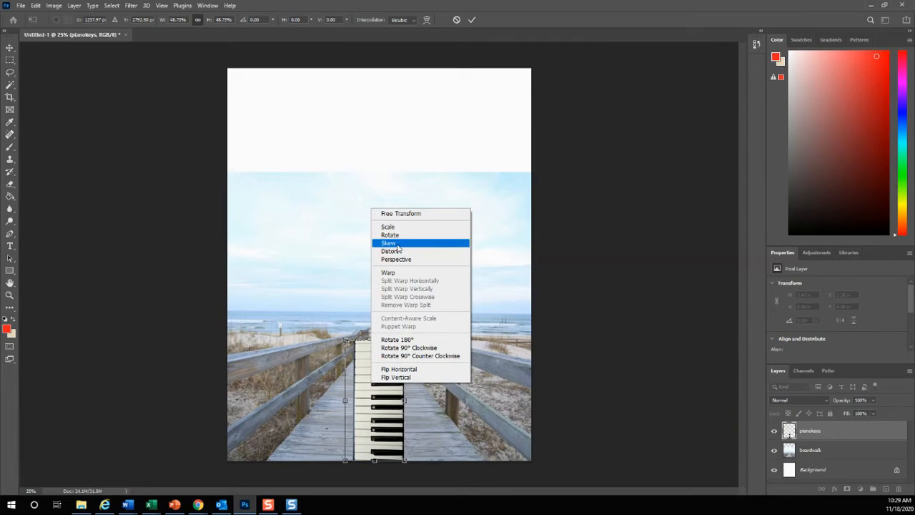
click(455, 244)
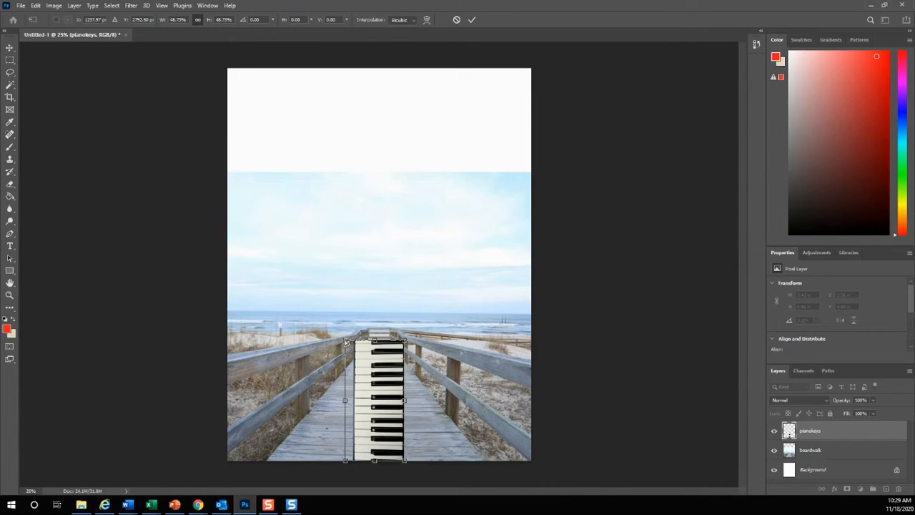
drag(345, 341, 390, 343)
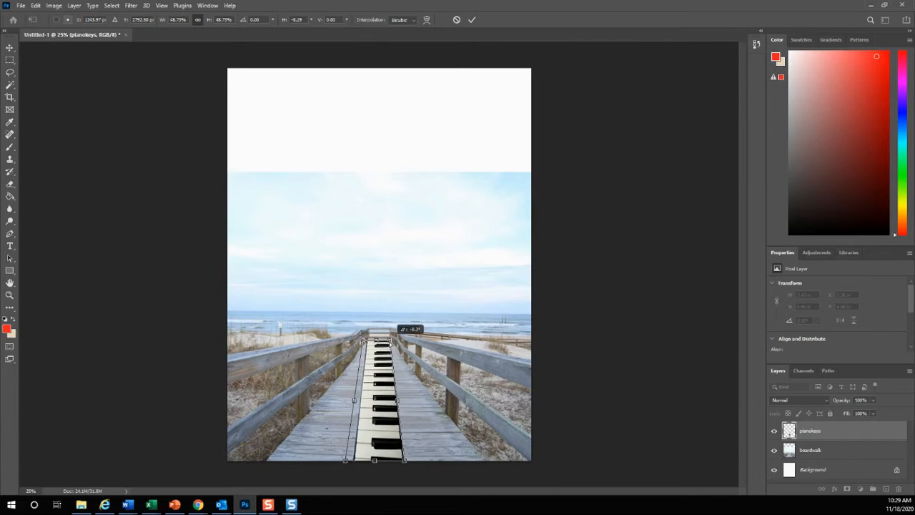
drag(404, 463, 484, 461)
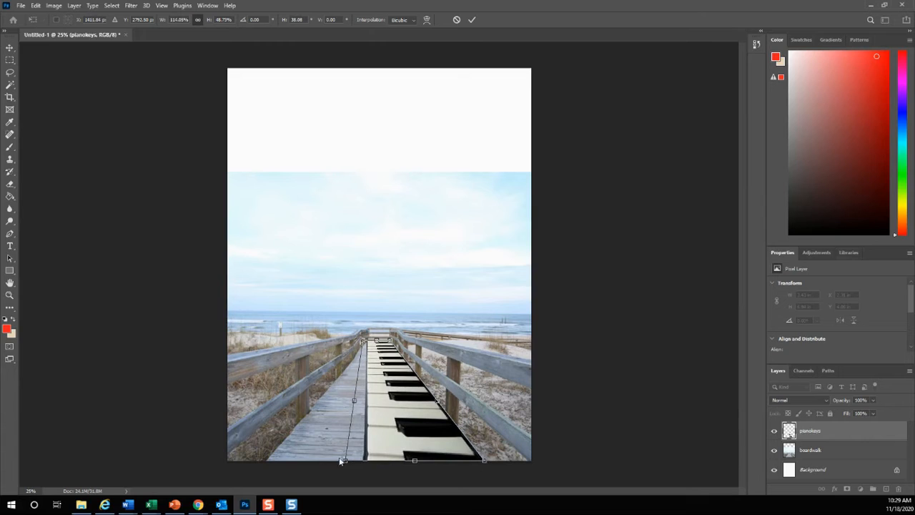
drag(345, 461, 230, 461)
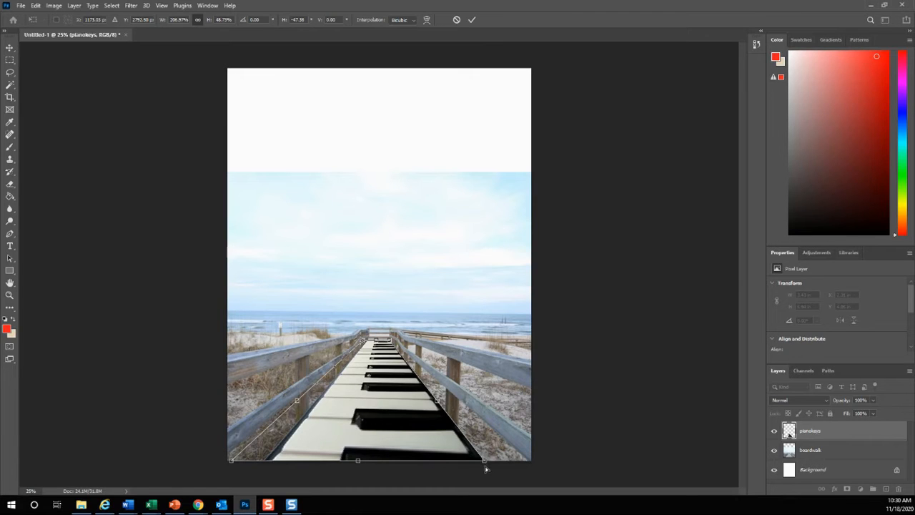
key(Return)
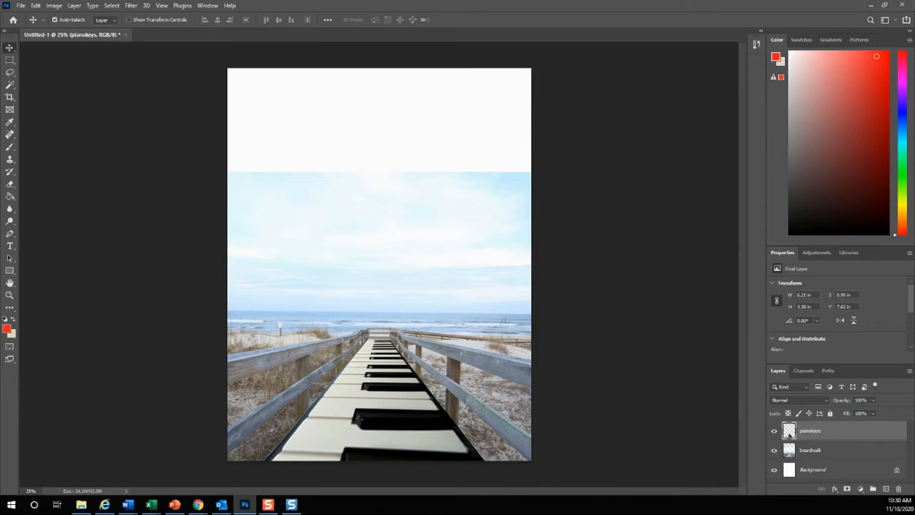
Choose the Clone Stamp tool, make the boardwalk layer active, and identify it by hiding and showing it.
key(alt+Tab)
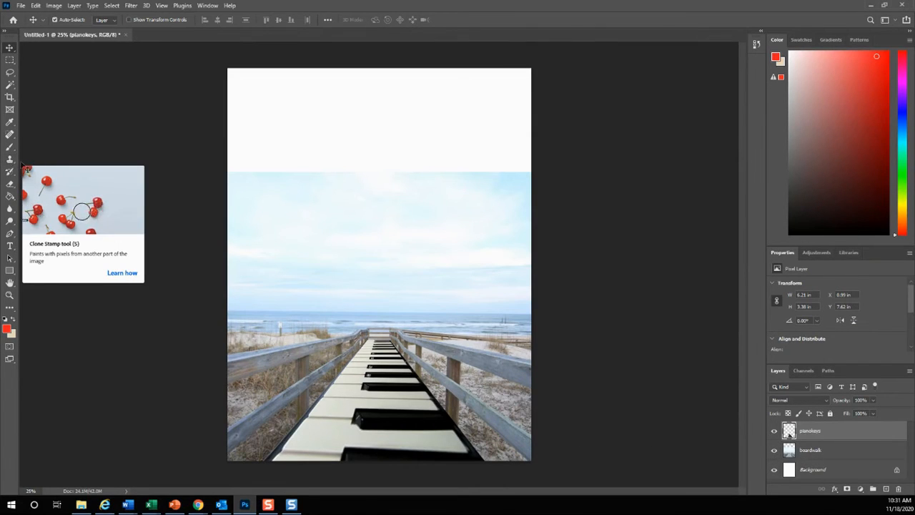
click(10, 161)
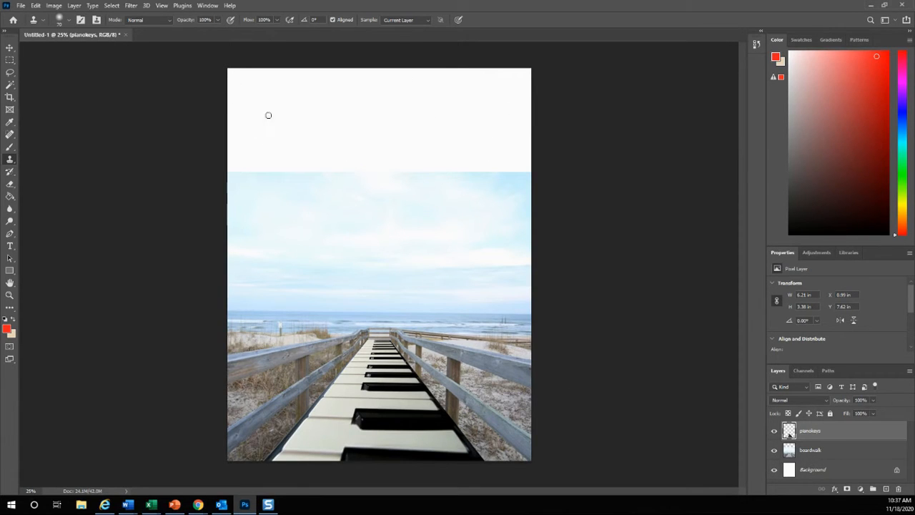
click(811, 450)
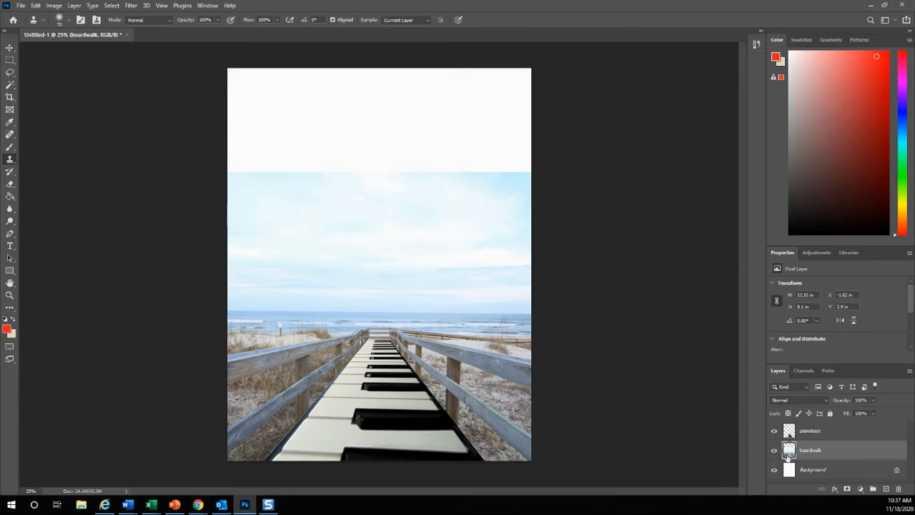
click(773, 450)
click(773, 450)
click(773, 451)
click(773, 451)
Enlarge the Clone Stamp brush in its brush settings, using a soft tip with 0% hardness.
click(68, 21)
drag(74, 50, 84, 53)
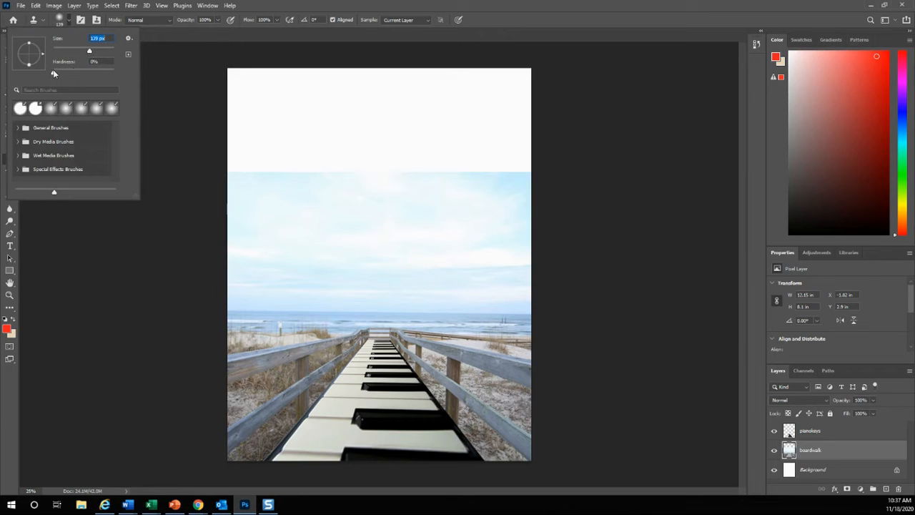
key(Tab)
click(338, 125)
click(458, 194)
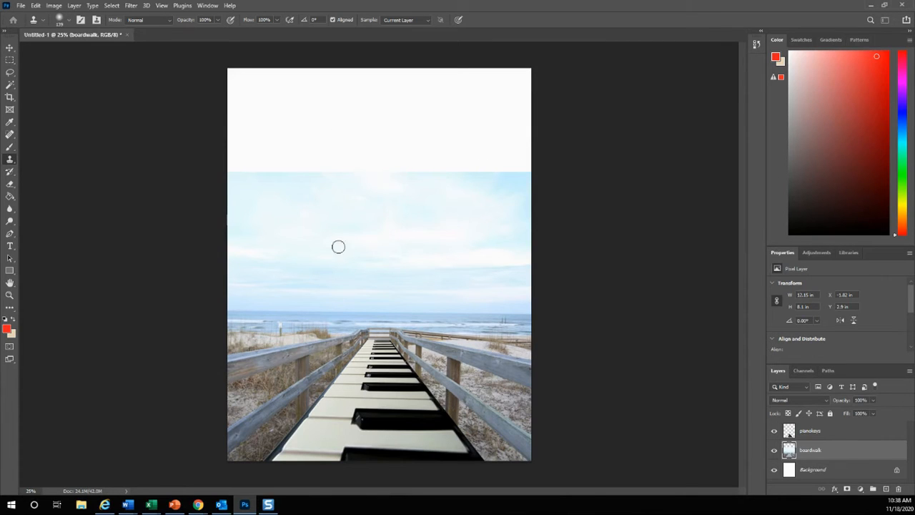
Try the Clone Stamp brush at 1000 px and at 80 px over the sky.
key(bracketright)
key(bracketright)
key(bracketright)
key(bracketright)
key(bracketright)
key(bracketright)
key(bracketright)
key(bracketright)
key(bracketright)
key(bracketright)
key(bracketright)
key(bracketright)
key(bracketright)
key(bracketright)
key(bracketright)
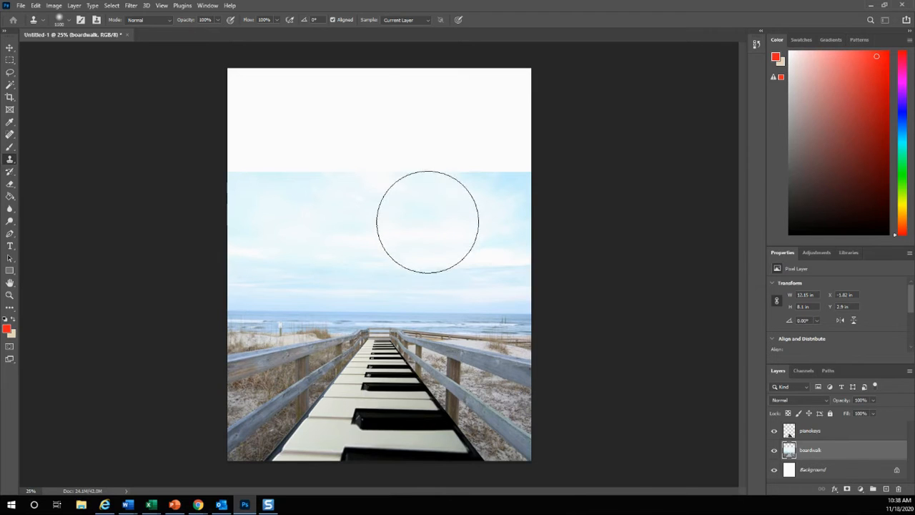
key(bracketleft)
key(bracketleft)
key(bracketleft)
key(bracketleft)
key(bracketleft)
key(bracketleft)
key(bracketleft)
key(bracketleft)
key(bracketleft)
key(bracketleft)
key(bracketleft)
key(bracketleft)
key(bracketleft)
key(bracketleft)
key(bracketleft)
key(bracketleft)
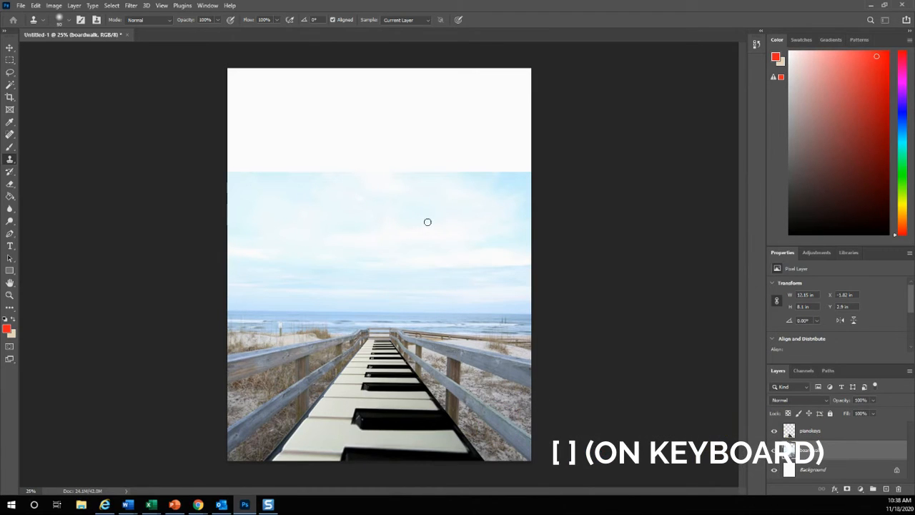
Resize the Clone Stamp brush to about 600 px for painting large areas of sky.
key(bracketright)
key(bracketright)
key(bracketright)
key(bracketright)
key(bracketright)
key(bracketright)
key(bracketright)
key(bracketright)
key(bracketright)
key(bracketright)
key(bracketright)
key(bracketright)
key(bracketleft)
key(bracketleft)
key(bracketleft)
key(bracketleft)
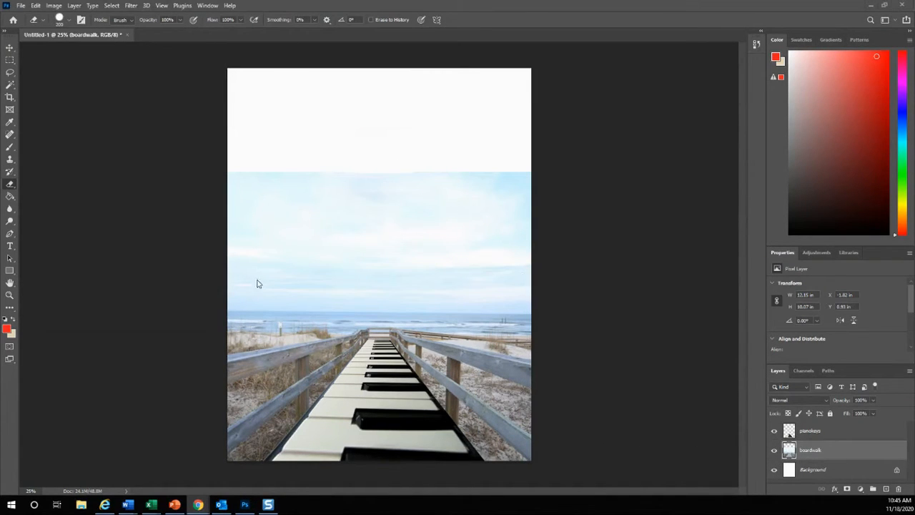
Sample the middle of the sky and clone it over the blank white area up to the page's upper edge.
click(10, 159)
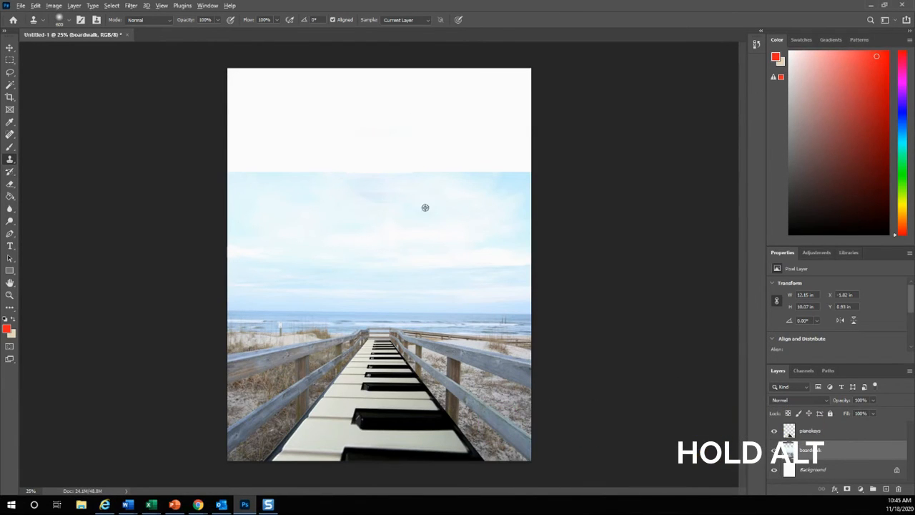
alt+click(380, 225)
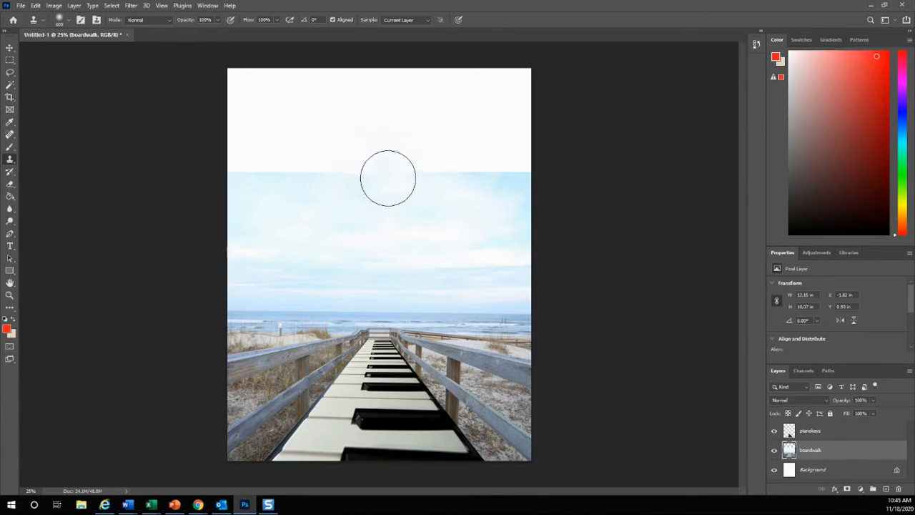
mouse_move(386, 168)
mouse_down()
mouse_move(361, 161)
mouse_move(374, 170)
mouse_move(454, 166)
mouse_move(281, 165)
mouse_move(305, 152)
mouse_move(306, 164)
mouse_move(243, 168)
mouse_move(370, 166)
mouse_move(401, 177)
mouse_move(439, 163)
mouse_move(439, 173)
mouse_move(457, 172)
mouse_move(475, 160)
mouse_move(453, 176)
mouse_move(472, 167)
mouse_move(465, 151)
mouse_move(459, 161)
mouse_move(478, 167)
mouse_move(503, 151)
mouse_move(493, 163)
mouse_move(522, 160)
mouse_move(494, 166)
mouse_move(506, 171)
mouse_move(492, 165)
mouse_move(493, 179)
mouse_move(427, 164)
mouse_move(406, 148)
mouse_move(413, 129)
mouse_move(381, 120)
mouse_move(368, 131)
mouse_move(388, 126)
mouse_move(302, 123)
mouse_move(273, 133)
mouse_move(255, 110)
mouse_move(441, 139)
mouse_move(488, 114)
mouse_move(510, 82)
mouse_move(328, 105)
mouse_move(258, 90)
mouse_move(239, 96)
mouse_move(298, 128)
mouse_move(298, 164)
mouse_move(414, 156)
mouse_move(398, 137)
mouse_move(360, 217)
mouse_move(556, 230)
mouse_up()
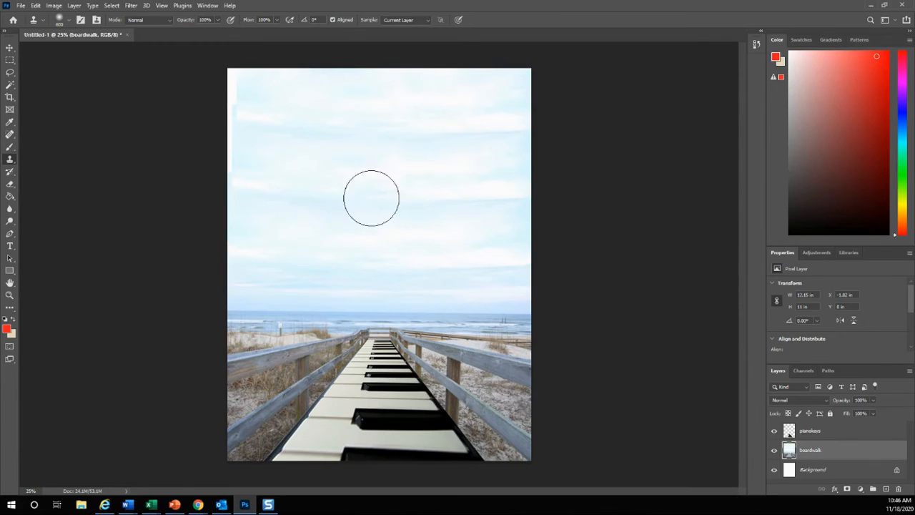
Try to clone over the white gap along the sky's left edge and undo the stray beach and railing strokes.
click(445, 328)
key(ctrl+z)
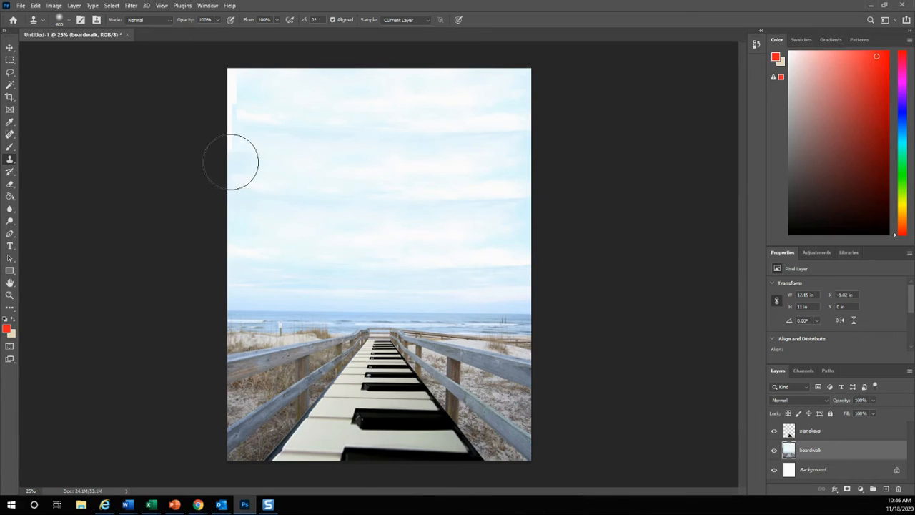
mouse_move(231, 161)
mouse_down()
mouse_move(309, 162)
mouse_move(244, 172)
mouse_move(297, 178)
mouse_move(280, 217)
mouse_move(313, 200)
mouse_move(346, 156)
mouse_move(369, 228)
mouse_move(313, 235)
mouse_move(303, 174)
mouse_move(305, 235)
mouse_move(253, 196)
mouse_move(298, 201)
mouse_move(260, 211)
mouse_move(259, 223)
mouse_move(366, 249)
mouse_move(268, 216)
mouse_move(279, 212)
mouse_move(283, 250)
mouse_move(231, 267)
mouse_move(275, 289)
mouse_move(256, 316)
mouse_move(232, 318)
mouse_move(271, 207)
mouse_up()
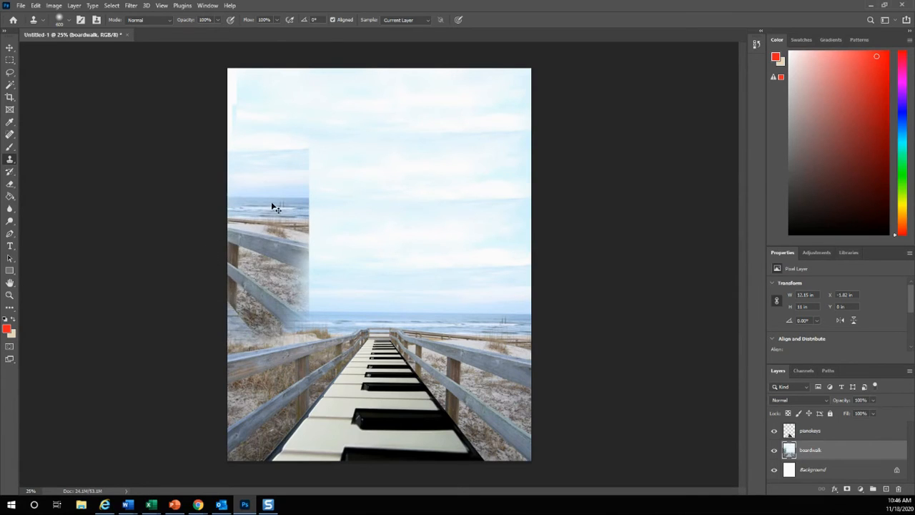
key(ctrl+z)
key(ctrl+z)
key(ctrl+z)
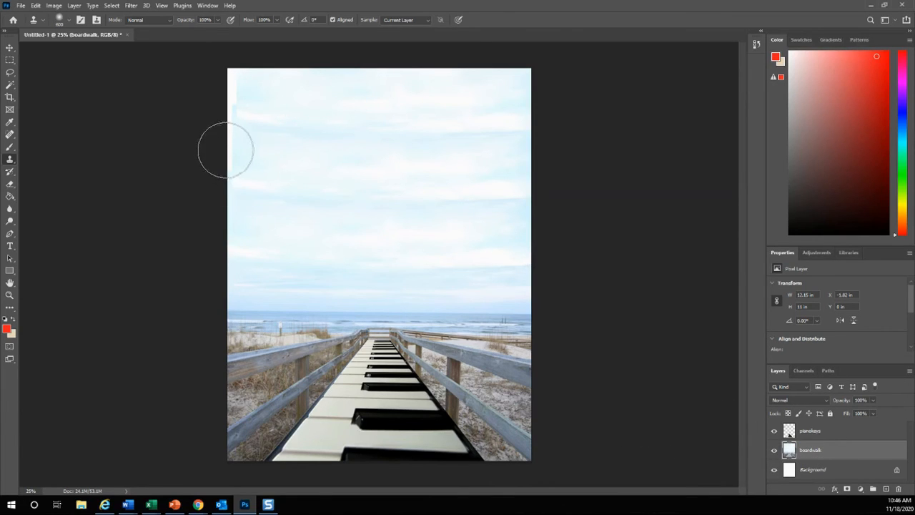
Clone over the white gap along the sky's left edge, covering the stray sea band with clouds sampled from the upper right sky.
mouse_move(234, 151)
mouse_down()
mouse_move(253, 150)
mouse_move(239, 158)
mouse_move(251, 143)
mouse_move(307, 150)
mouse_move(290, 164)
mouse_move(211, 163)
mouse_up()
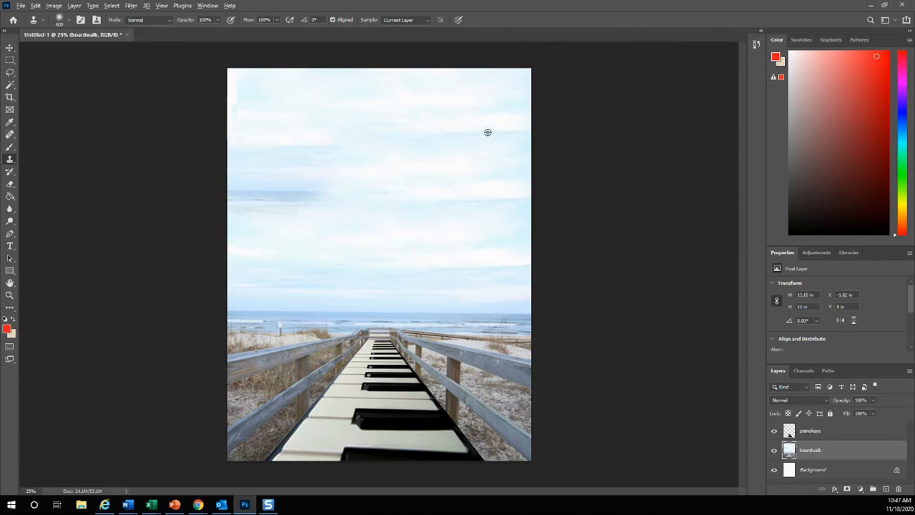
alt+click(443, 138)
mouse_move(276, 200)
mouse_down()
mouse_move(235, 199)
mouse_move(333, 204)
mouse_up()
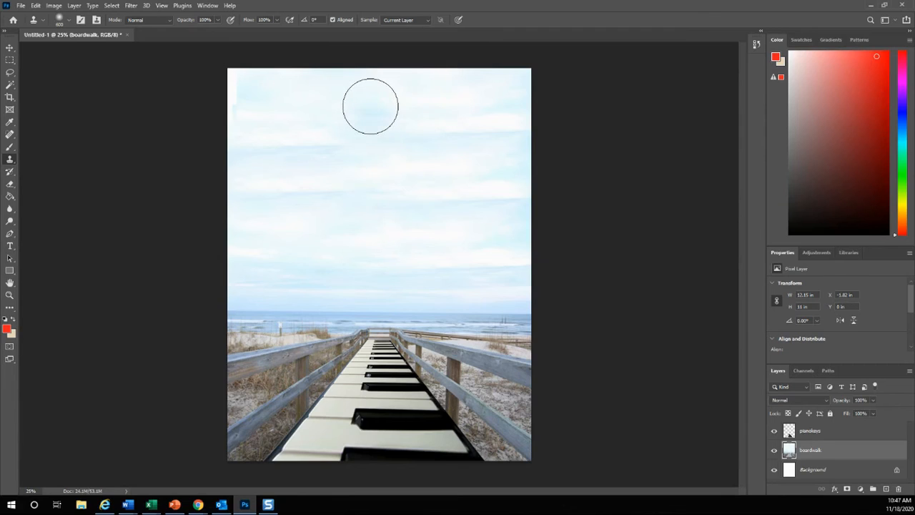
Clone extra sky patches over the upper, middle and left clouds to break up the repeated pattern.
mouse_move(370, 106)
mouse_down()
mouse_move(404, 105)
mouse_move(407, 137)
mouse_up()
key(ctrl+z)
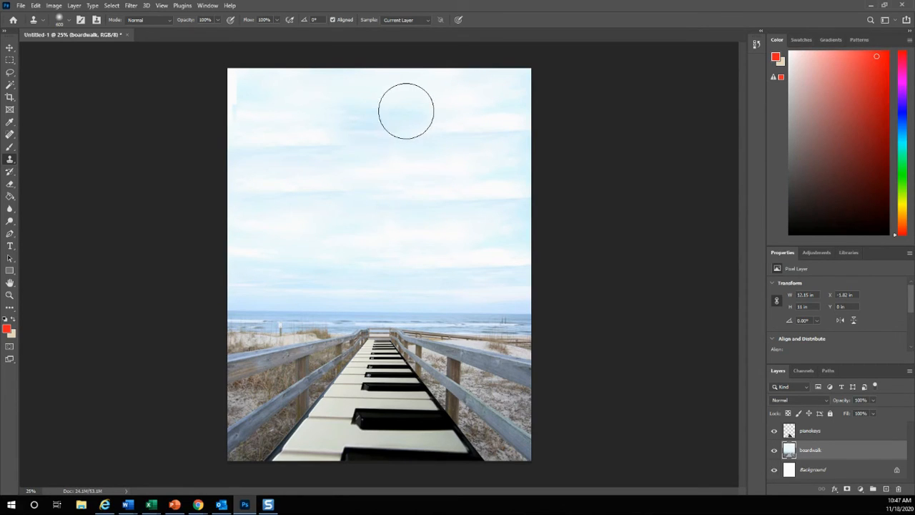
drag(351, 112, 359, 112)
mouse_move(345, 112)
mouse_down()
mouse_move(309, 113)
mouse_move(342, 116)
mouse_up()
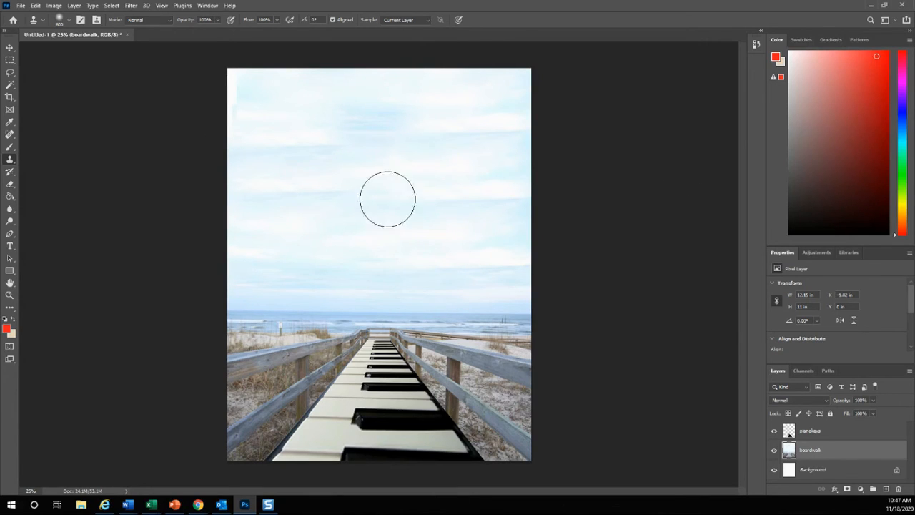
drag(370, 188, 467, 207)
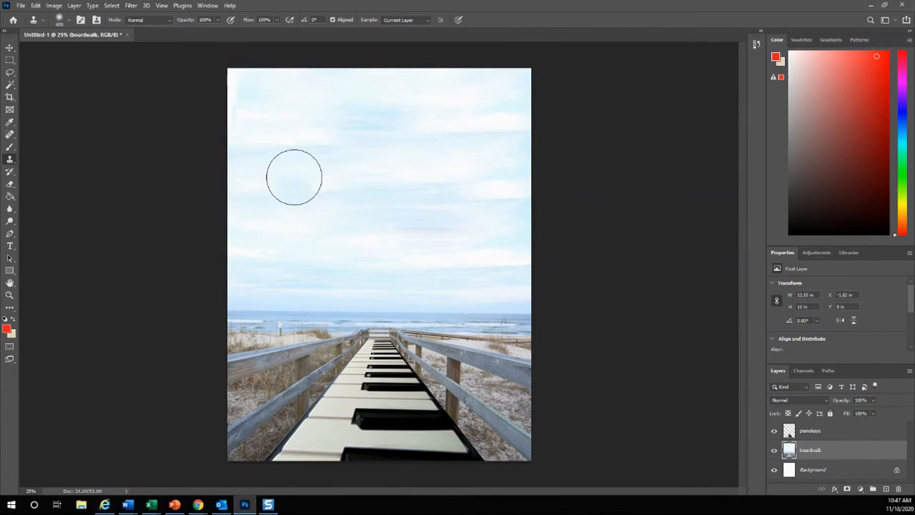
mouse_move(288, 135)
mouse_down()
mouse_move(281, 140)
mouse_move(314, 142)
mouse_move(253, 145)
mouse_up()
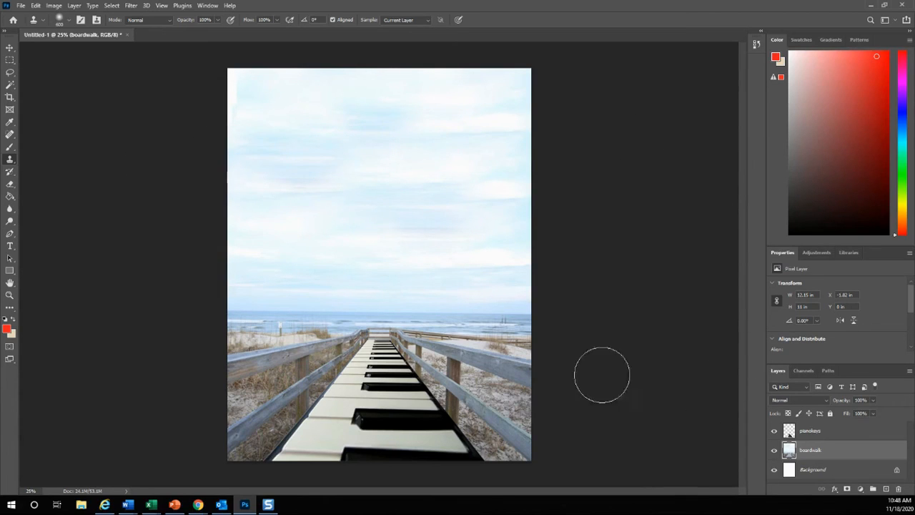
Burn the midtones across the sky with a 600 px brush to deepen the blue between the clouds.
click(13, 222)
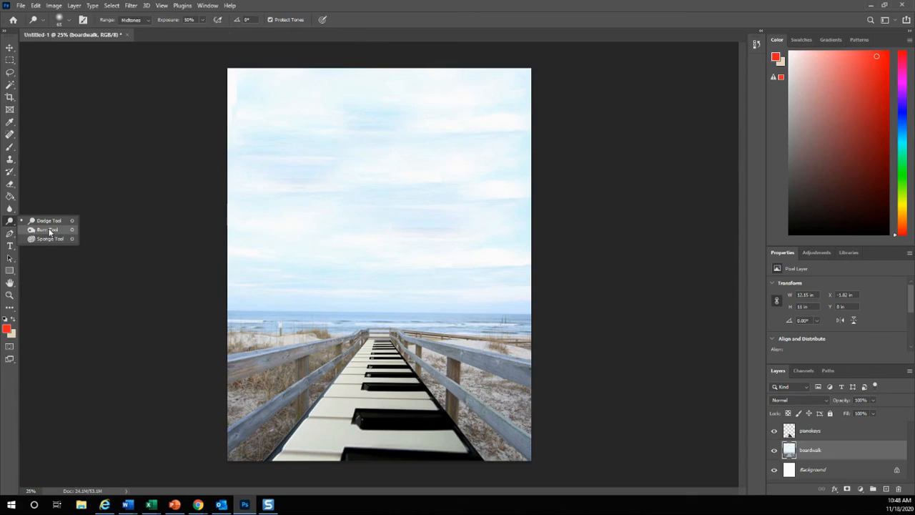
click(49, 229)
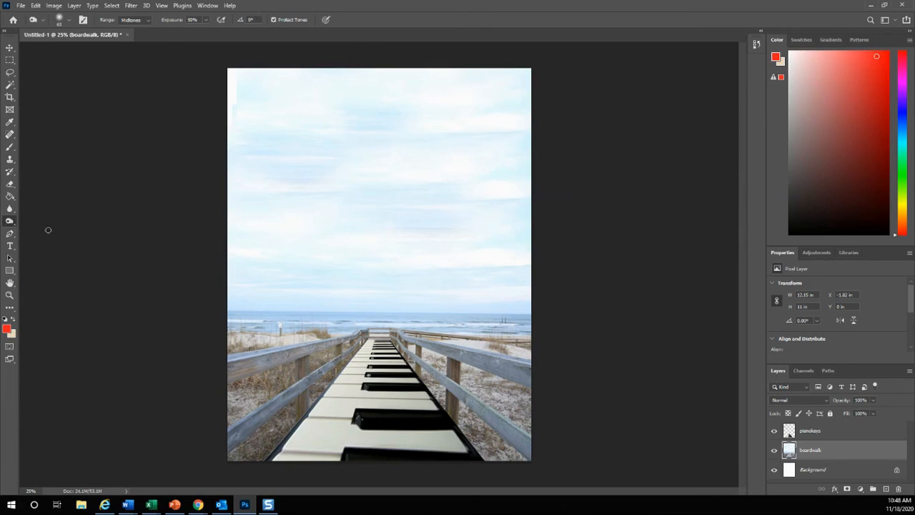
click(8, 225)
click(46, 229)
key(bracketright)
key(bracketright)
key(bracketright)
mouse_move(259, 74)
mouse_down()
mouse_move(495, 75)
mouse_move(496, 95)
mouse_move(465, 122)
mouse_move(453, 165)
mouse_move(518, 176)
mouse_move(455, 201)
mouse_move(455, 229)
mouse_move(521, 206)
mouse_move(511, 189)
mouse_move(511, 222)
mouse_move(487, 242)
mouse_move(514, 253)
mouse_move(498, 279)
mouse_up()
mouse_move(264, 167)
mouse_down()
mouse_move(271, 146)
mouse_move(240, 171)
mouse_move(444, 160)
mouse_move(424, 163)
mouse_up()
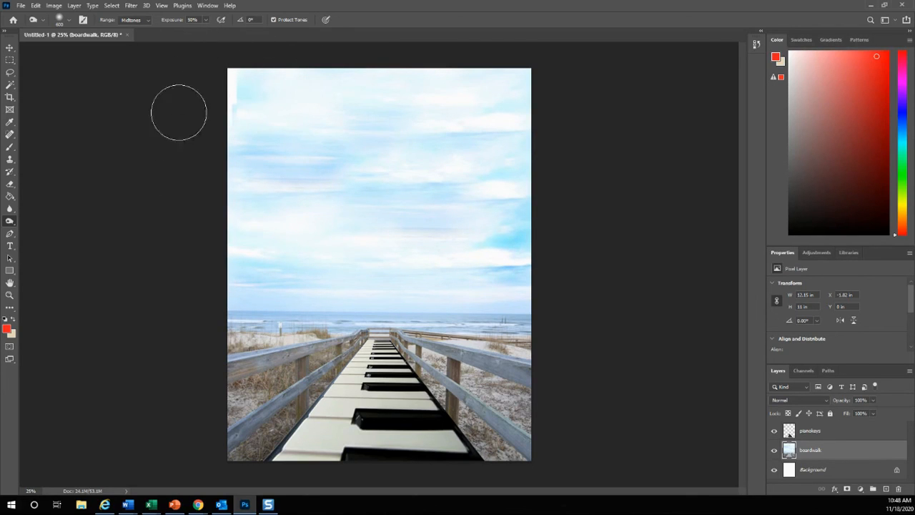
Clone sky over the leftover white gap in the page's upper-left corner.
click(10, 159)
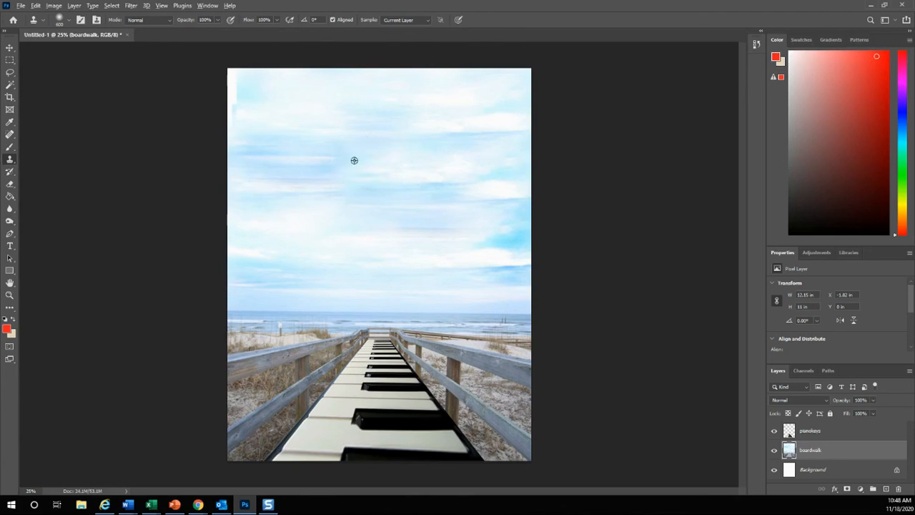
drag(275, 107, 246, 89)
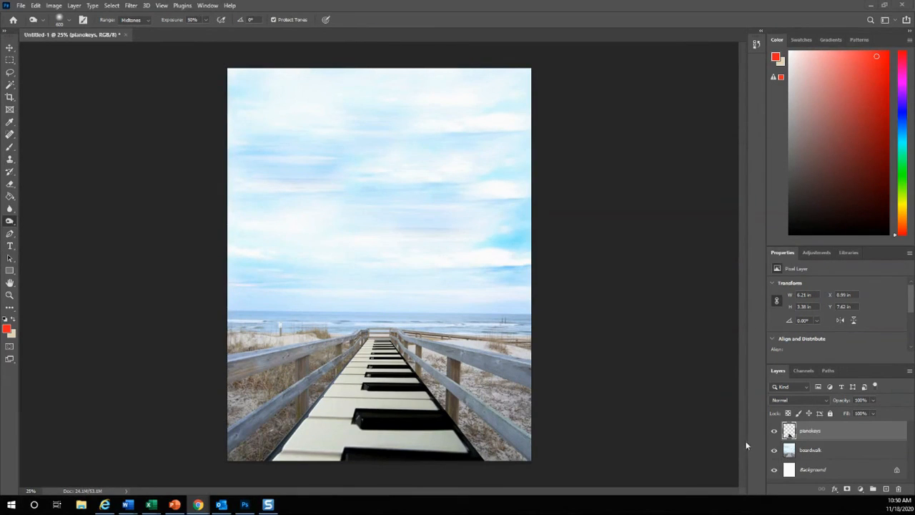
Apply a Curves adjustment to the pianokeys layer with a shadow point at input 56, output 28 and a highlight point at input 199, output 225.
click(848, 433)
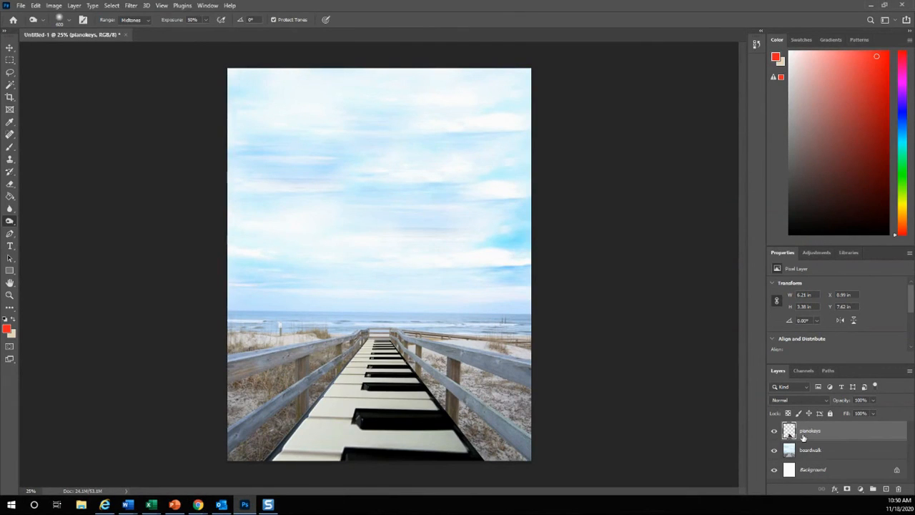
click(73, 6)
mouse_move(53, 6)
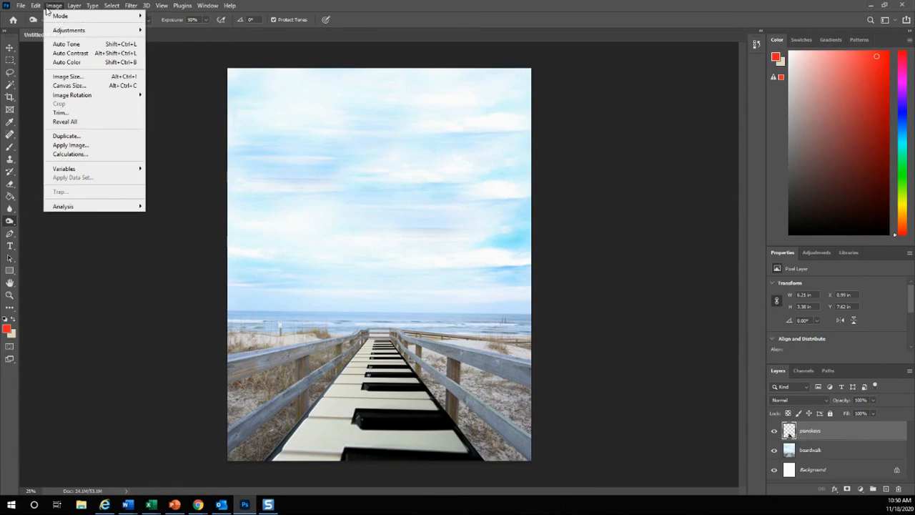
mouse_move(64, 30)
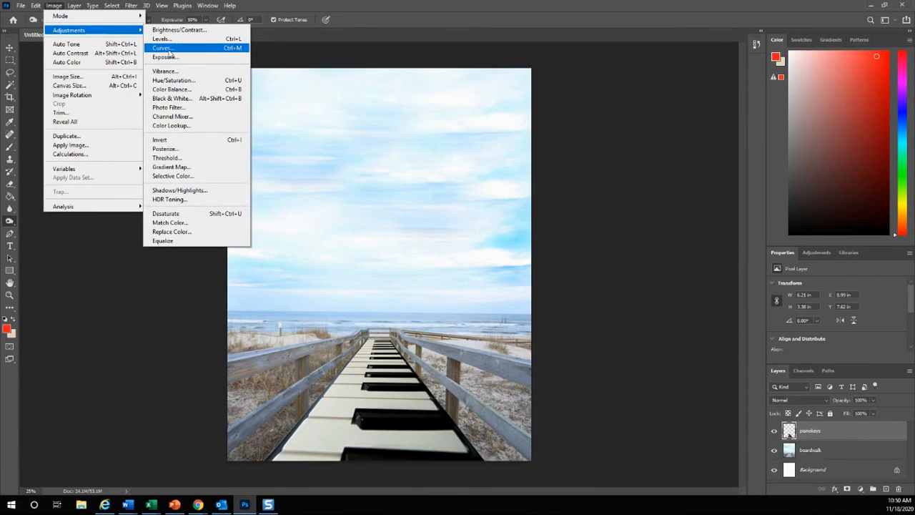
click(163, 48)
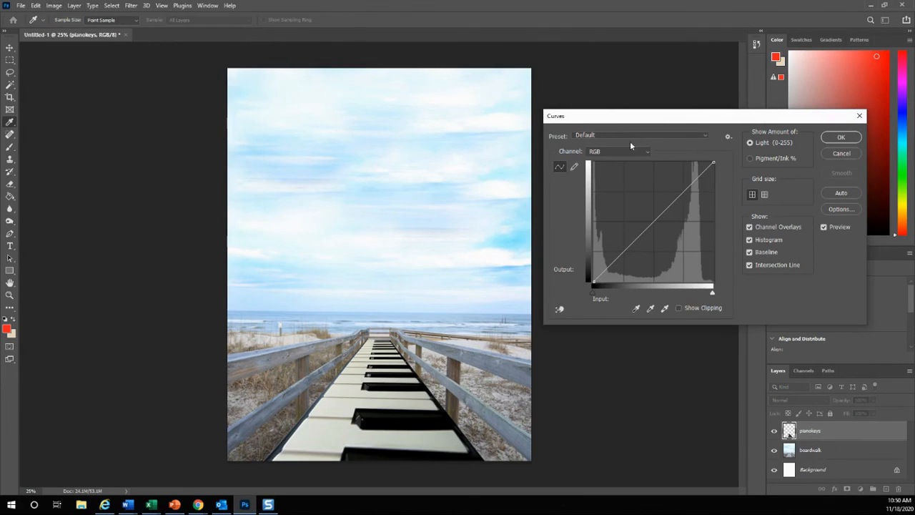
drag(695, 180, 693, 176)
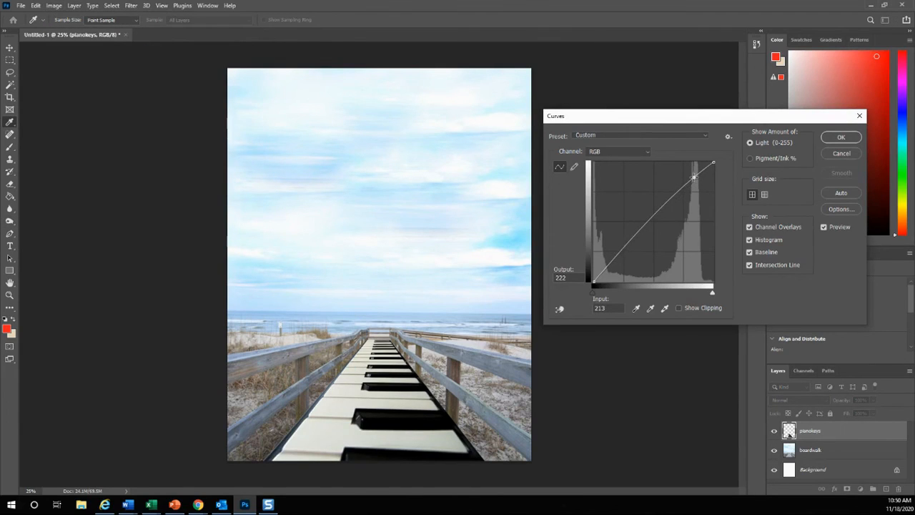
drag(612, 264, 619, 268)
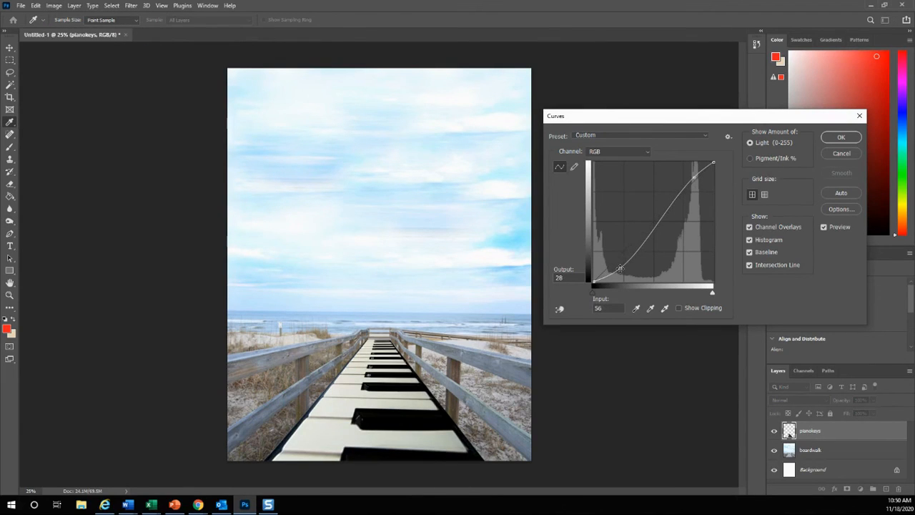
drag(693, 176, 689, 174)
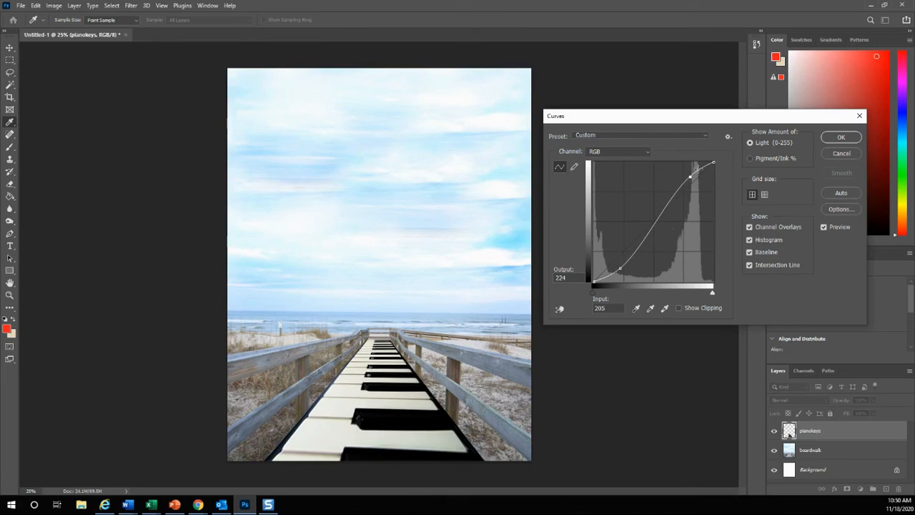
drag(689, 173, 687, 175)
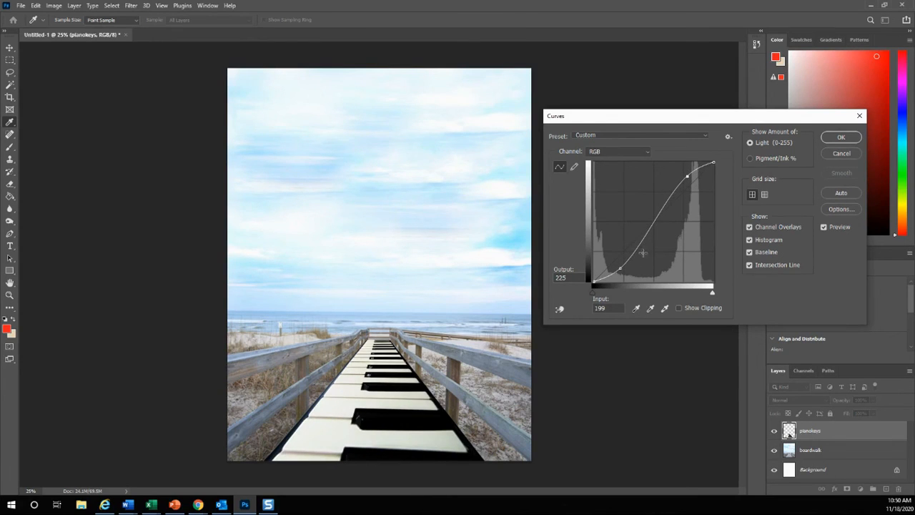
click(836, 139)
Choose the Clone Stamp tool with the pianokeys layer active.
key(o)
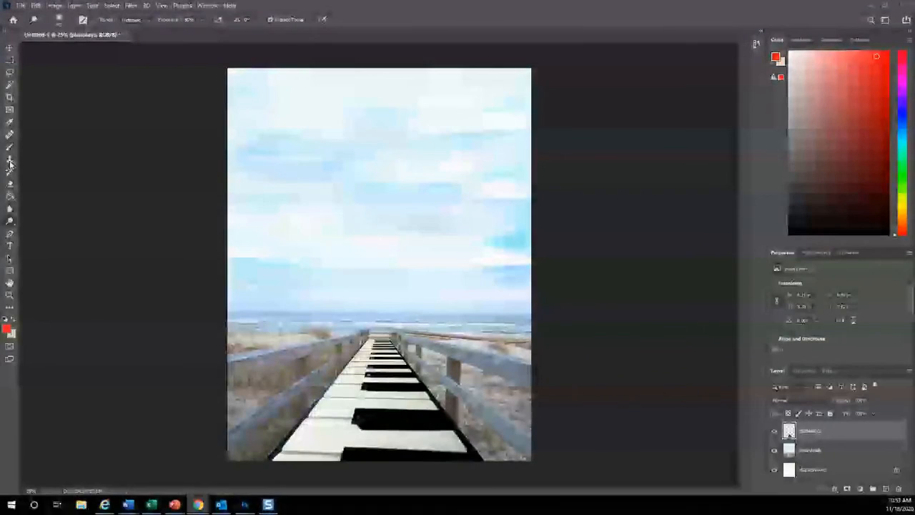
click(9, 159)
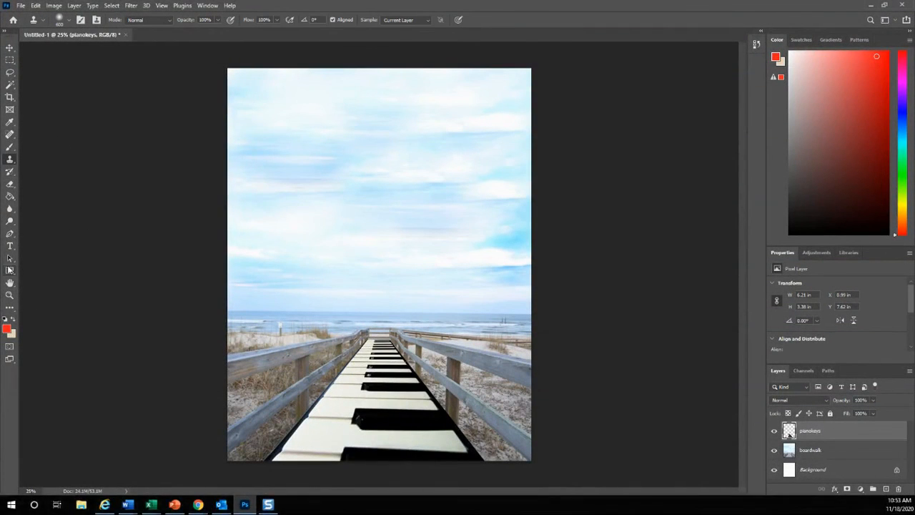